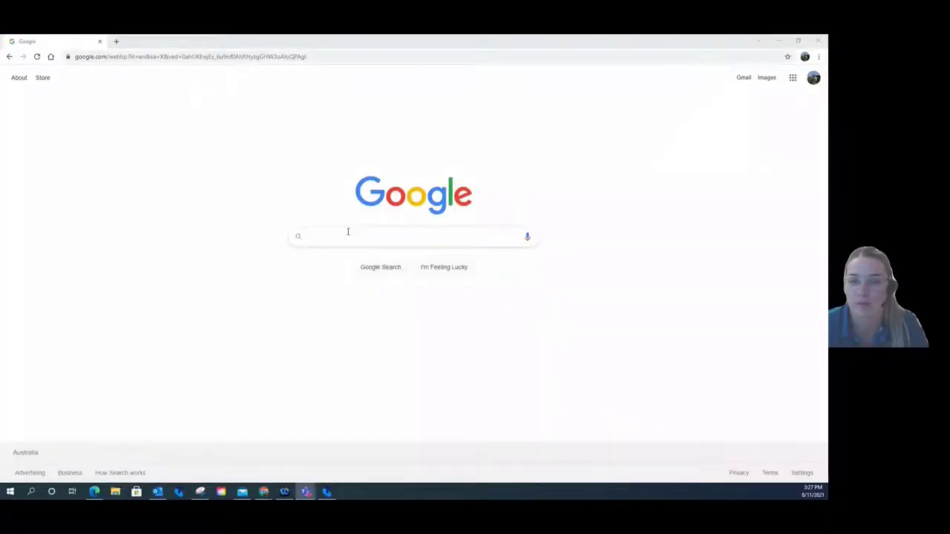
Search Google for 'coles online' and open the Coles Online shop site from the first result
left_click(348, 231)
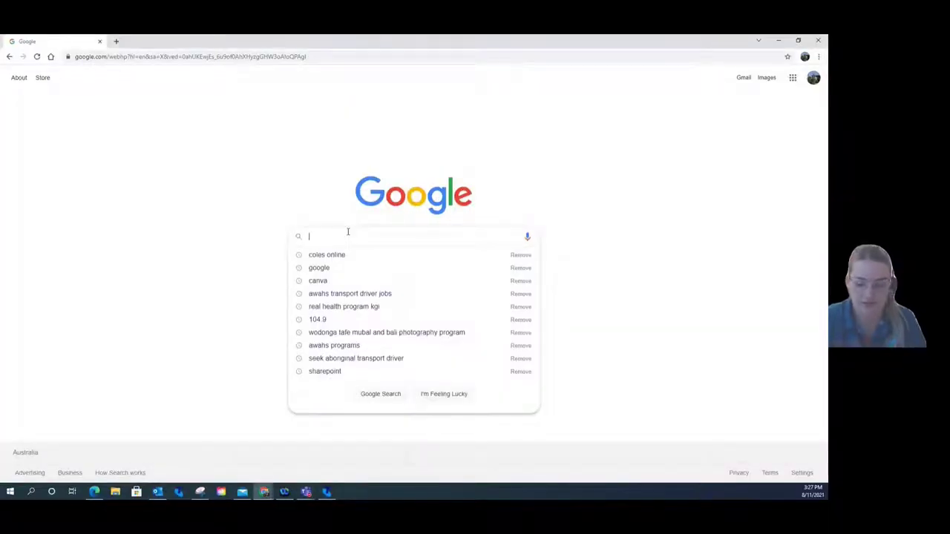
key("Down")
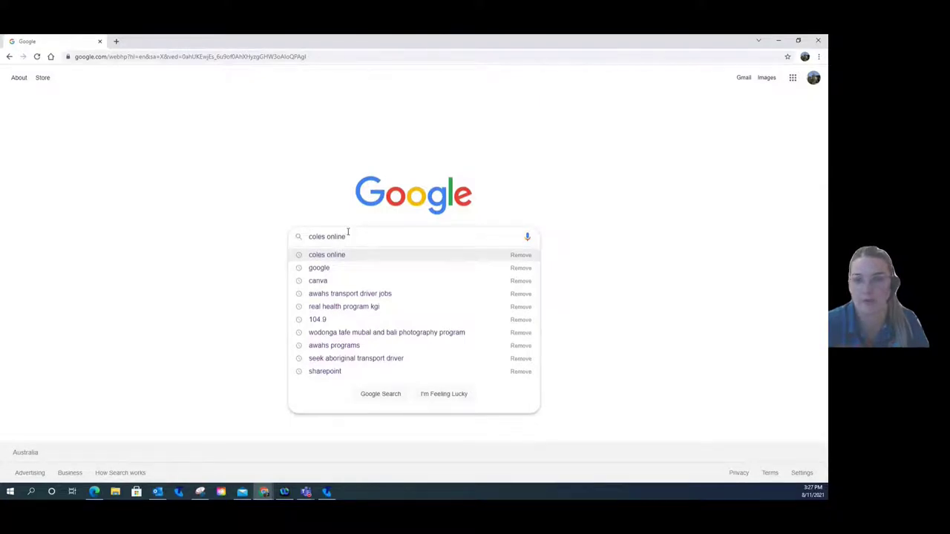
key("Return")
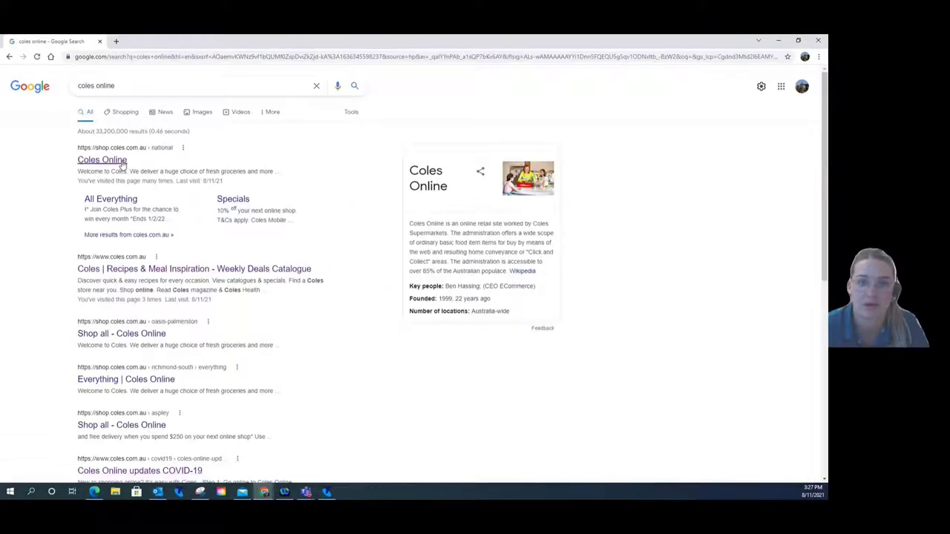
left_click(121, 163)
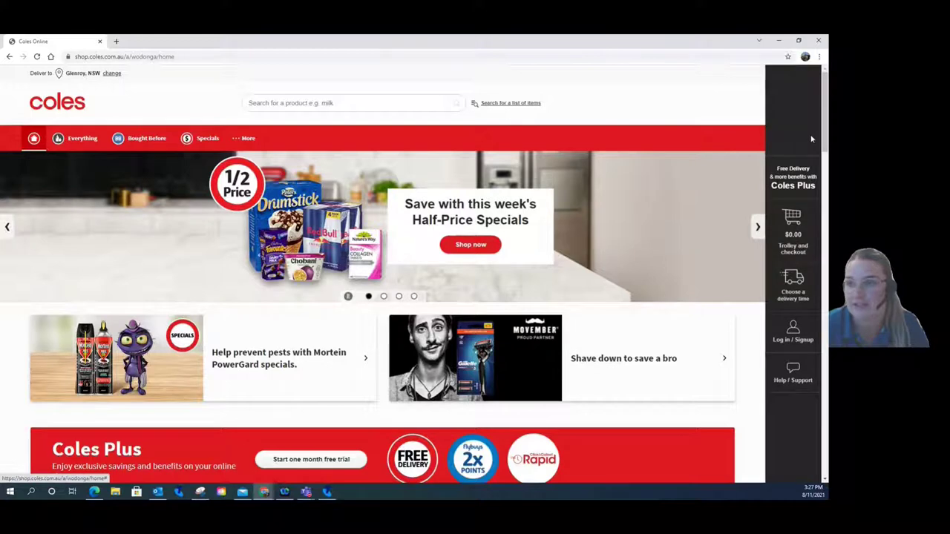
left_click(804, 338)
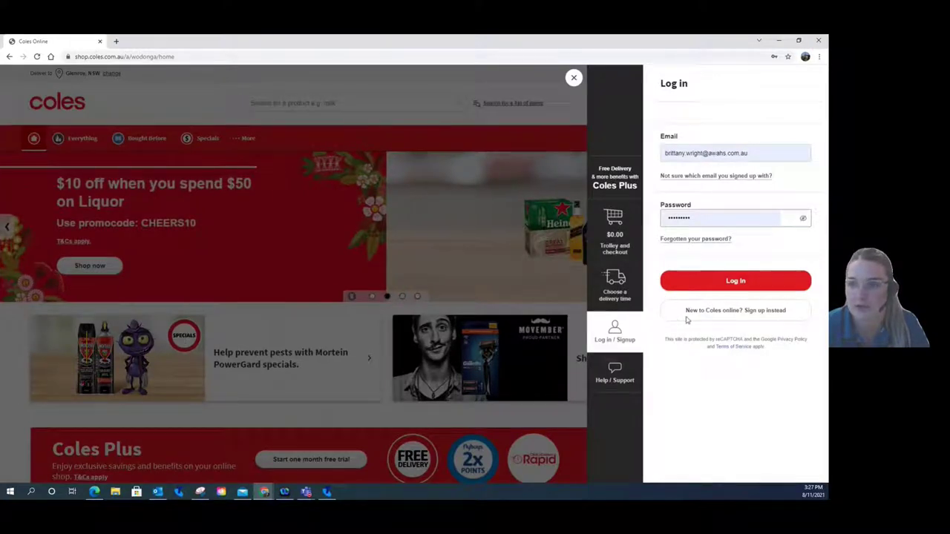
left_click(748, 311)
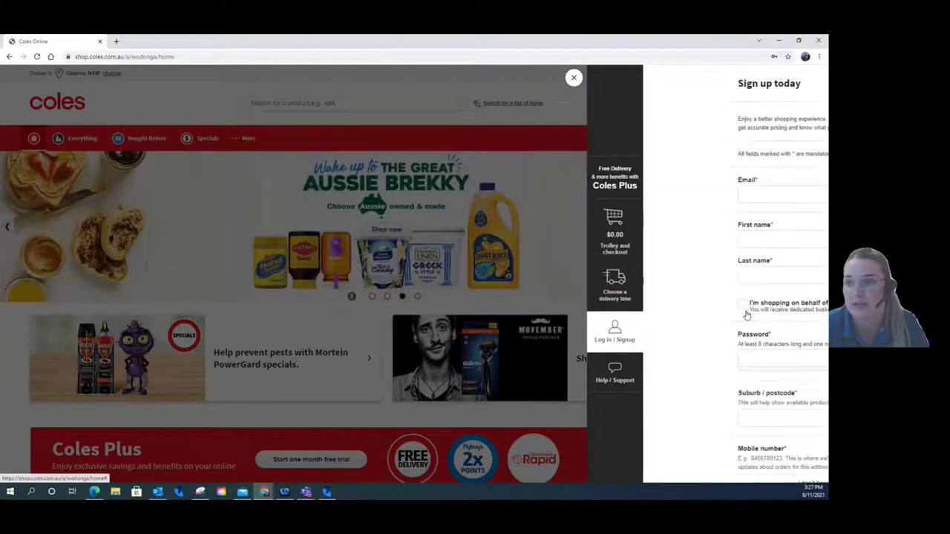
scroll(676, 208, "down", 1)
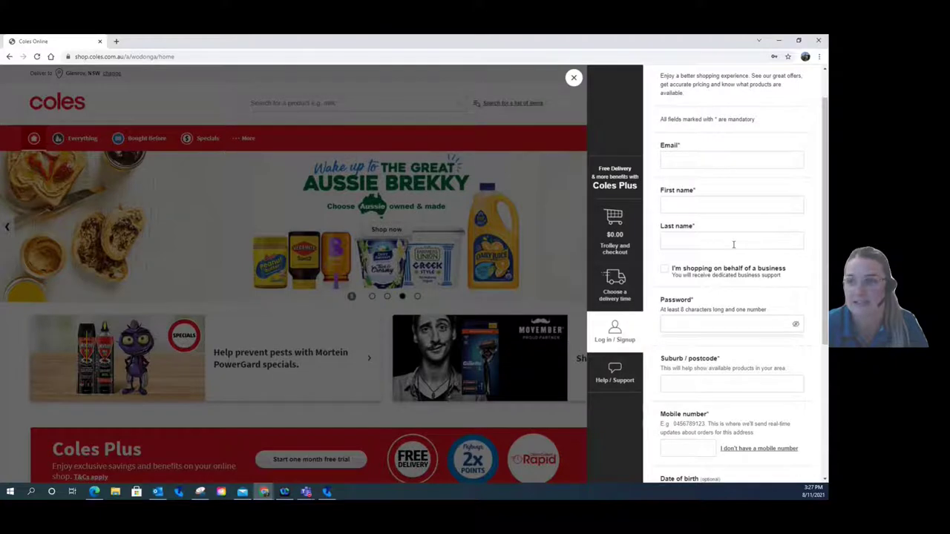
scroll(715, 267, "down", 1)
scroll(683, 236, "down", 1)
scroll(795, 229, "down", 1)
scroll(673, 227, "down", 1)
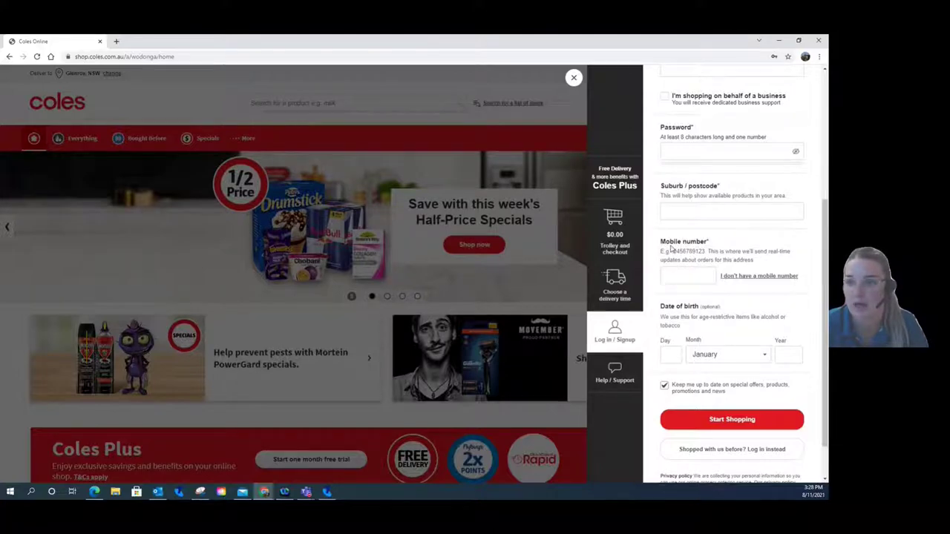
scroll(672, 286, "down", 1)
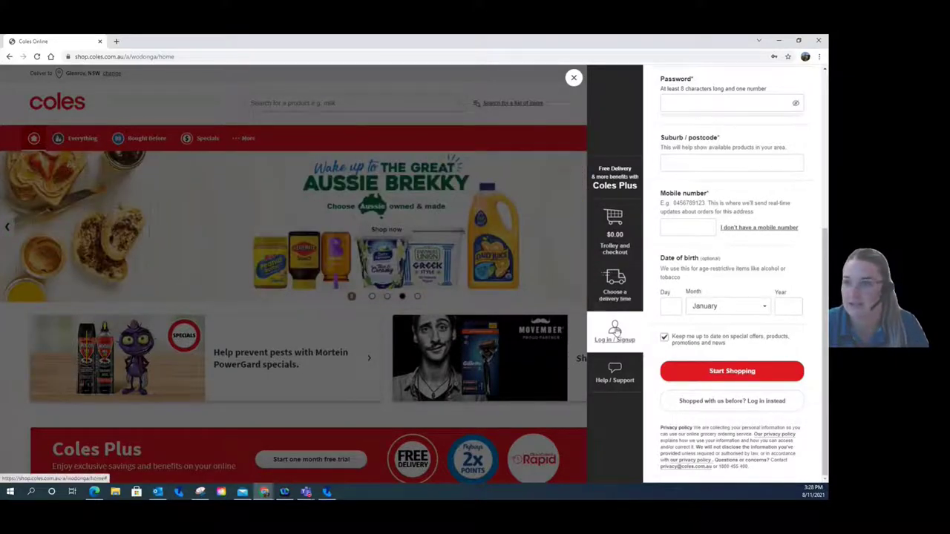
left_click(614, 331)
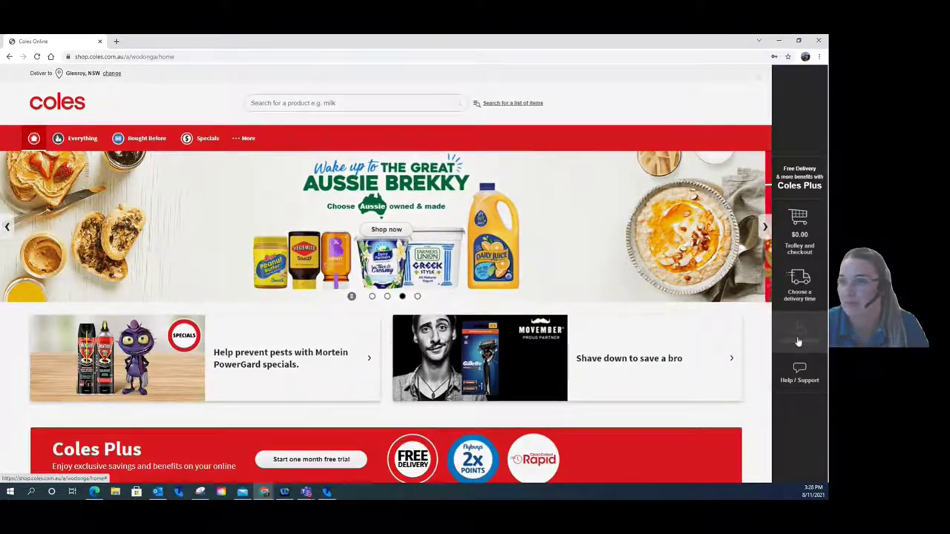
Log in with the saved account credentials and dismiss the Welcome Back message with Continue shopping
left_click(794, 338)
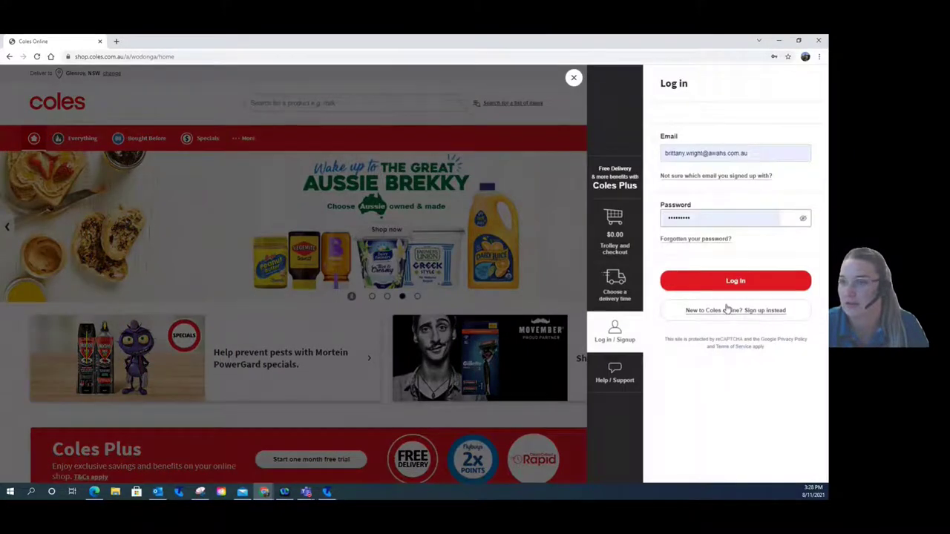
left_click(745, 286)
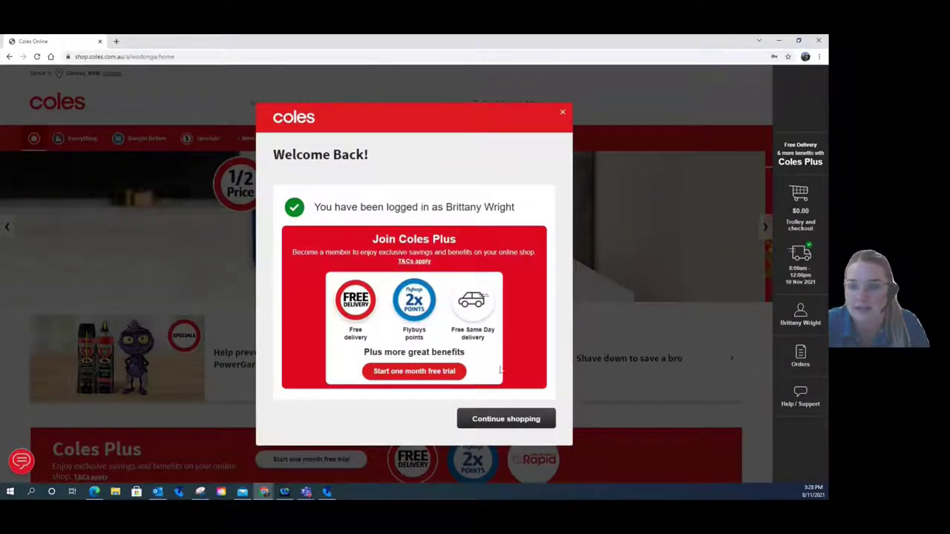
left_click(512, 420)
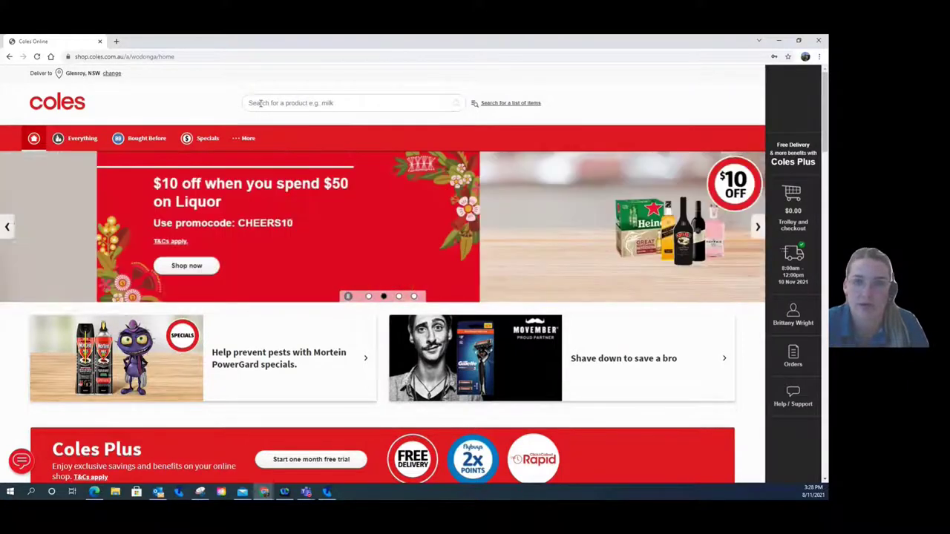
Search for milk and add Coles Full Cream Milk 3L for $3.59 to the trolley
left_click(273, 103)
type("milk")
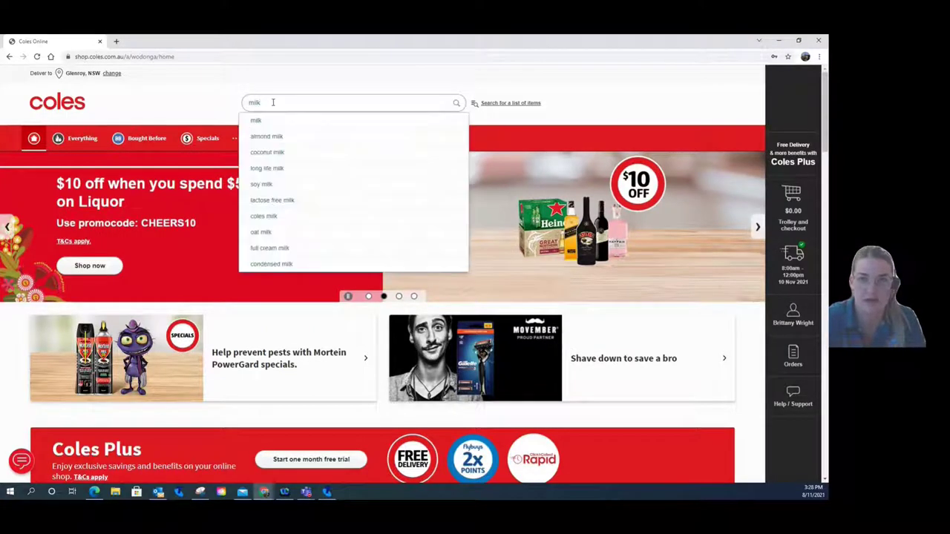
key("Return")
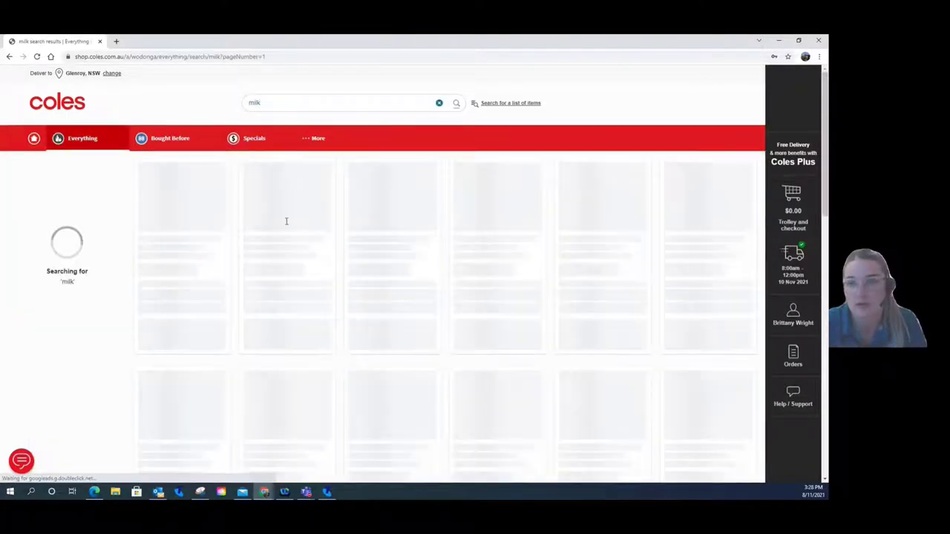
scroll(509, 257, "down", 6)
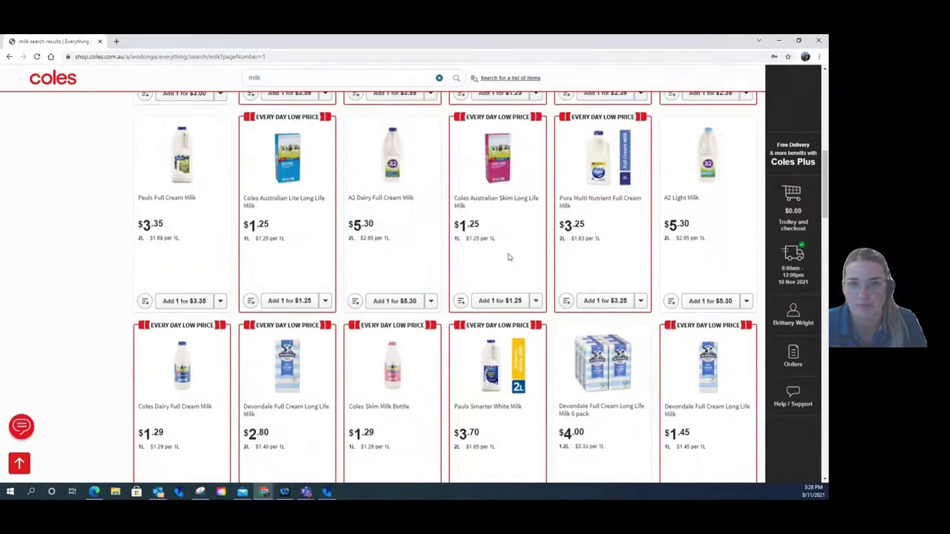
scroll(509, 257, "up", 4)
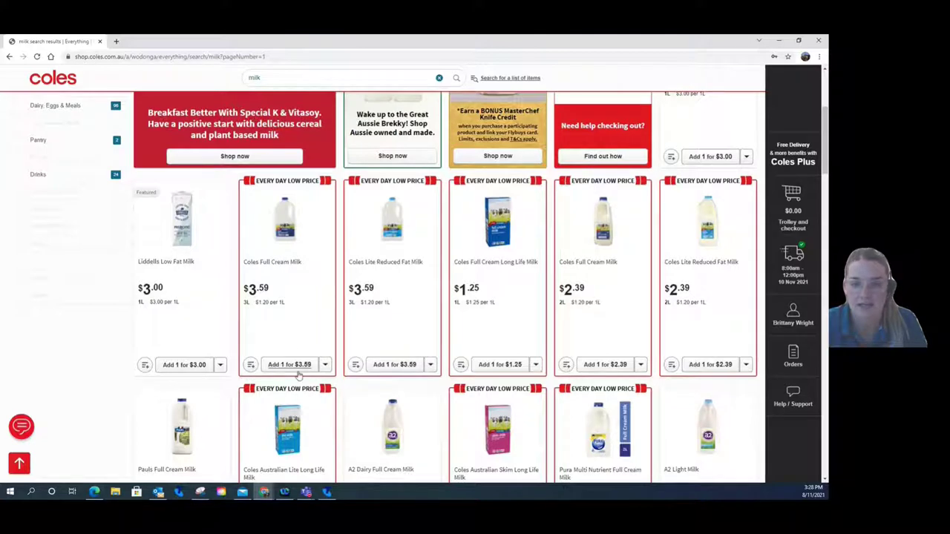
left_click(290, 365)
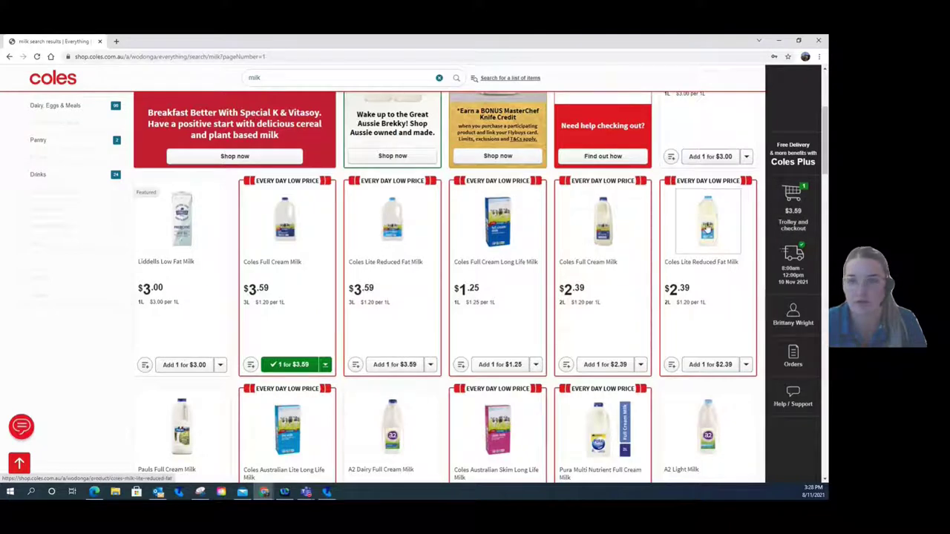
scroll(433, 246, "up", 1)
scroll(433, 246, "up", 4)
Search for bread, add Abbott's Bakery Farmhouse Wholemeal Bread for $3.80, then clear the search box
left_click(276, 102)
key("BackSpace")
key("BackSpace")
key("BackSpace")
key("BackSpace")
type("bread")
key("Return")
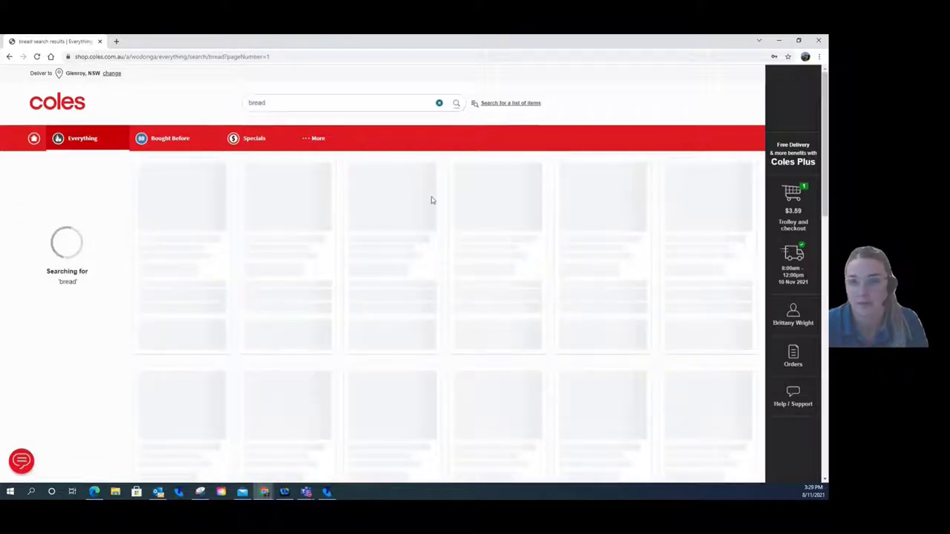
scroll(407, 274, "down", 7)
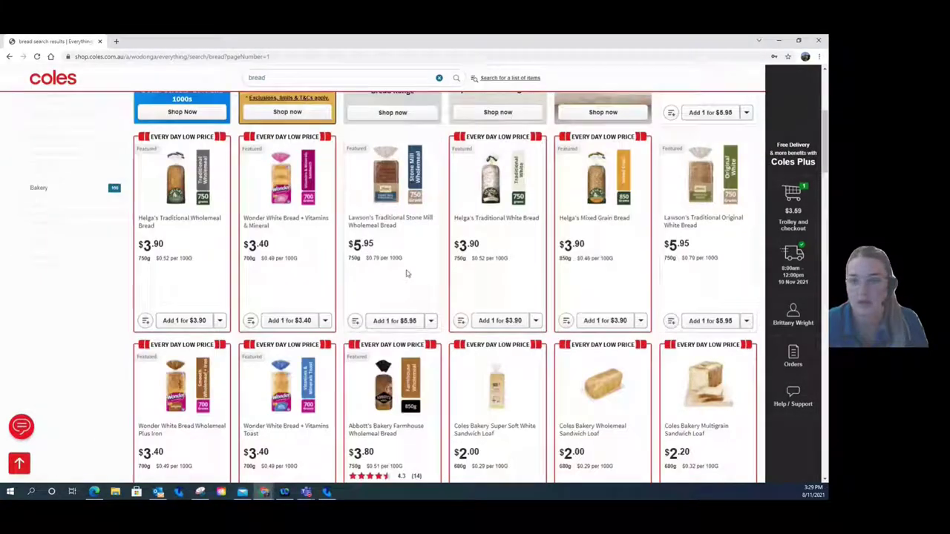
scroll(407, 275, "down", 4)
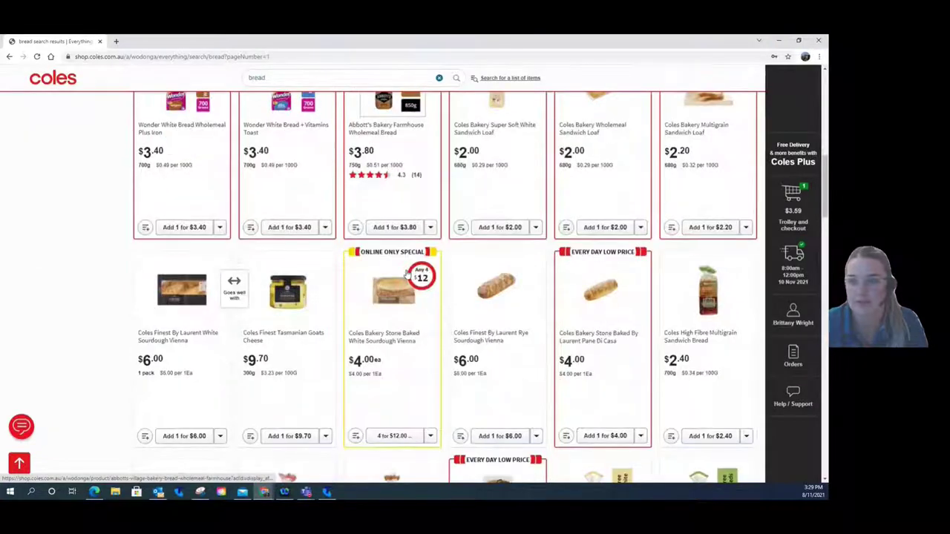
scroll(407, 274, "up", 4)
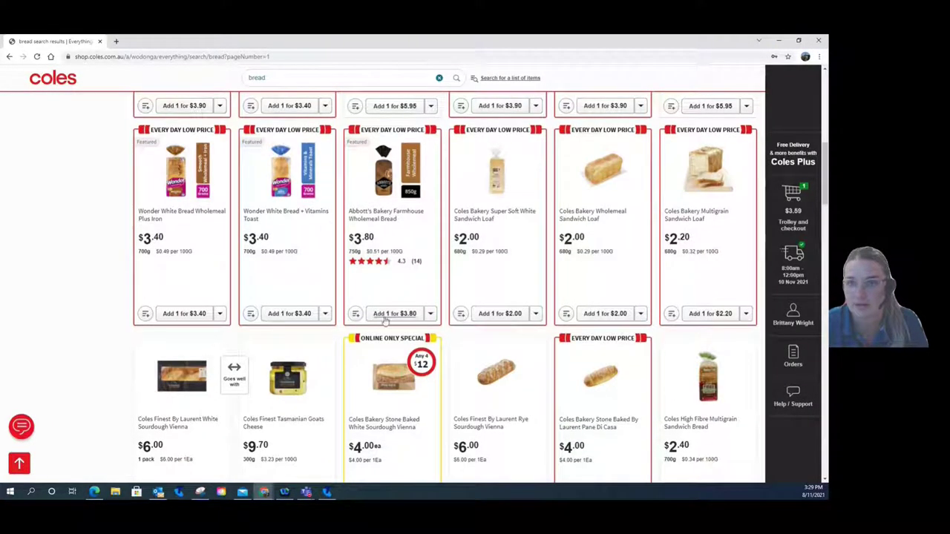
left_click(400, 313)
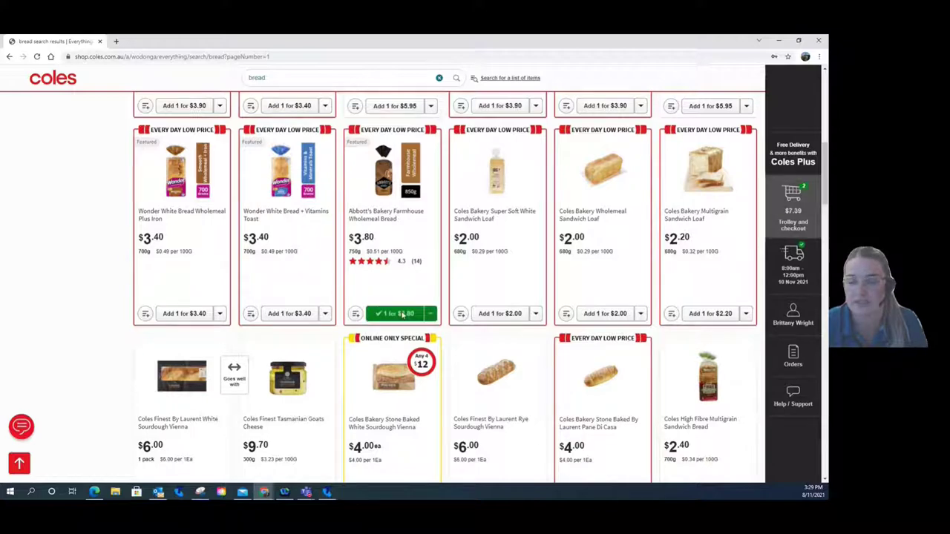
scroll(459, 279, "up", 10)
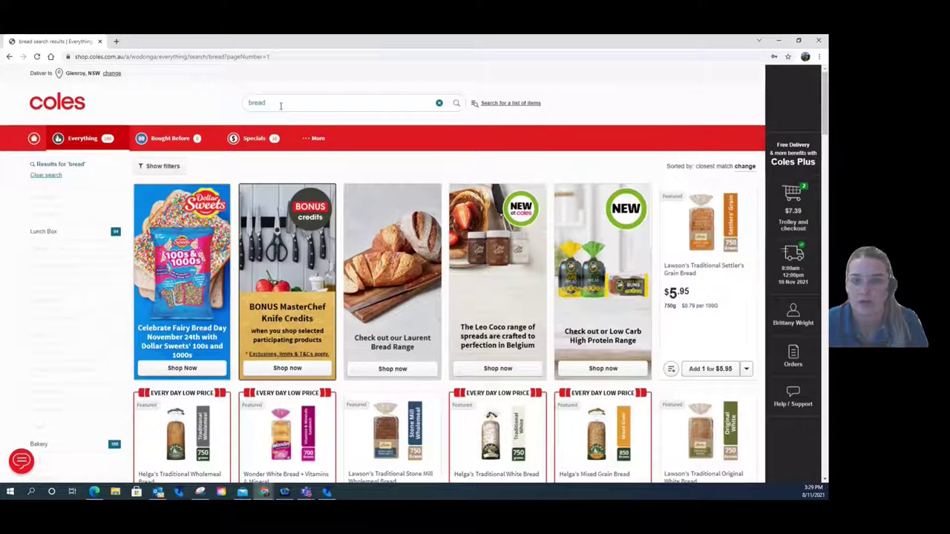
left_click(281, 105)
key("BackSpace")
key("BackSpace")
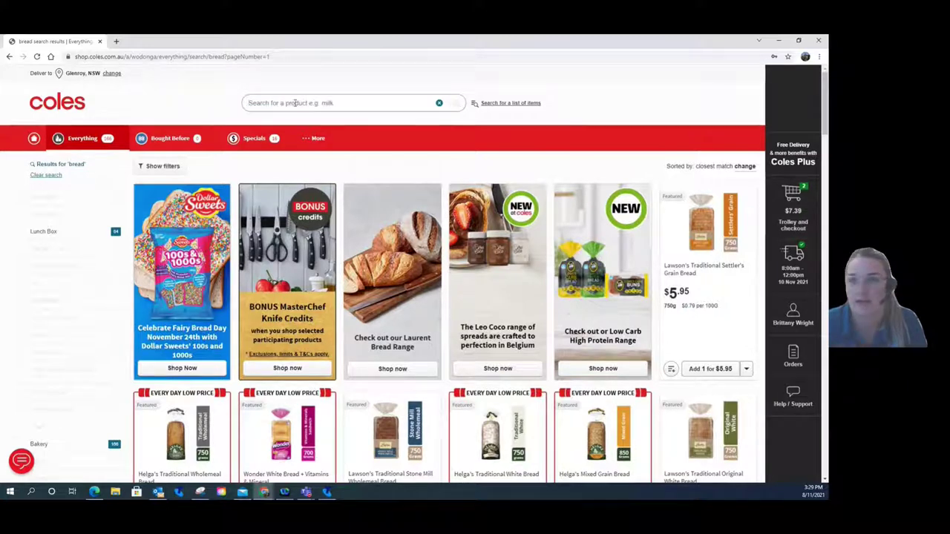
On the Specials page, add Ogx Brazilian Keratin Shampoo and Ogx Liquid Pearl Conditioner to the trolley
left_click(439, 102)
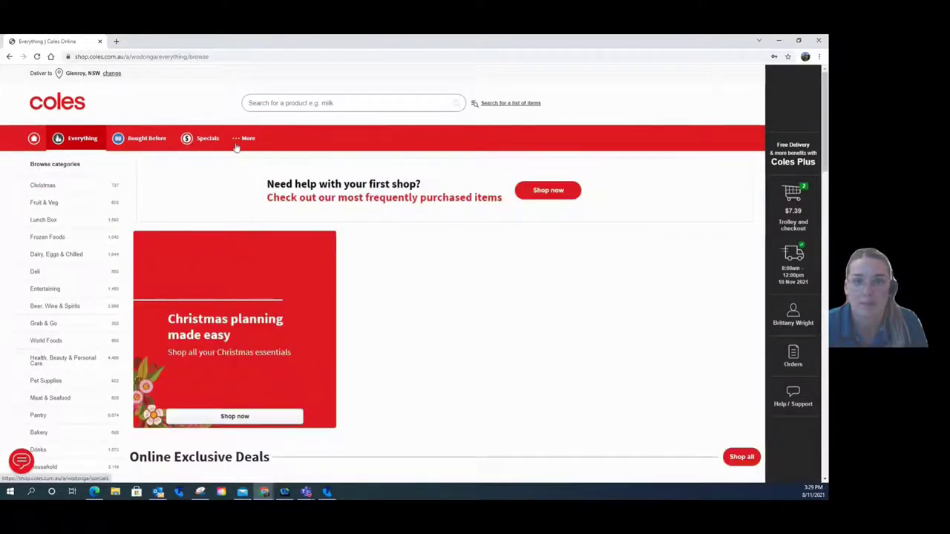
left_click(197, 140)
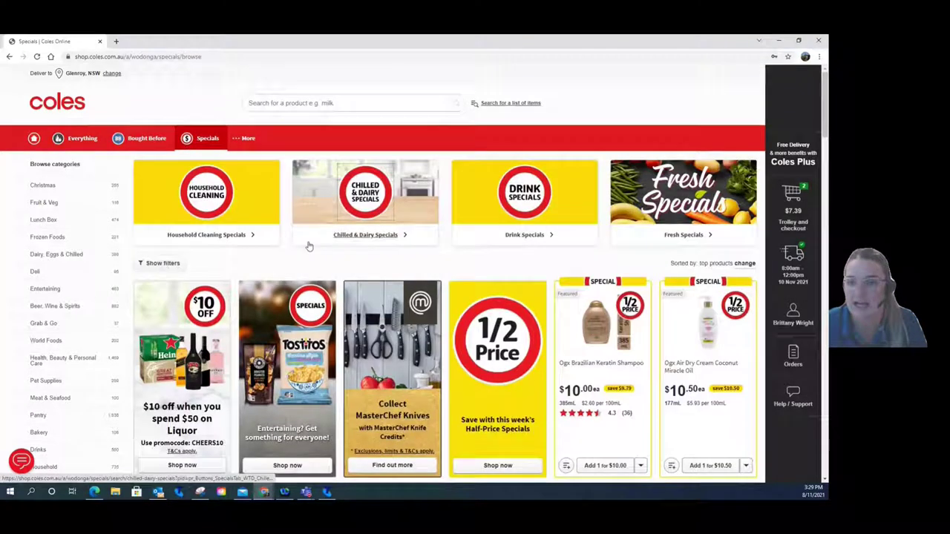
scroll(308, 245, "down", 3)
scroll(308, 245, "down", 2)
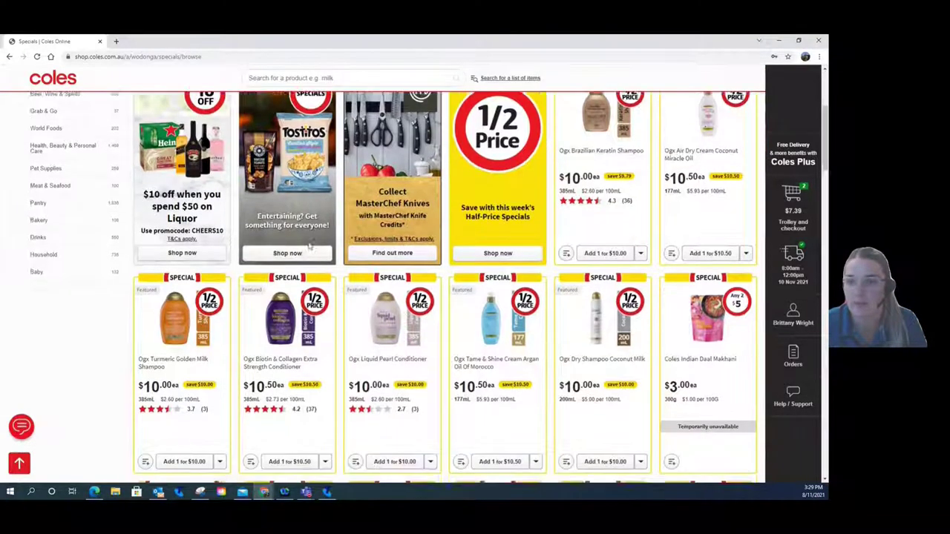
scroll(308, 247, "up", 3)
scroll(308, 247, "down", 3)
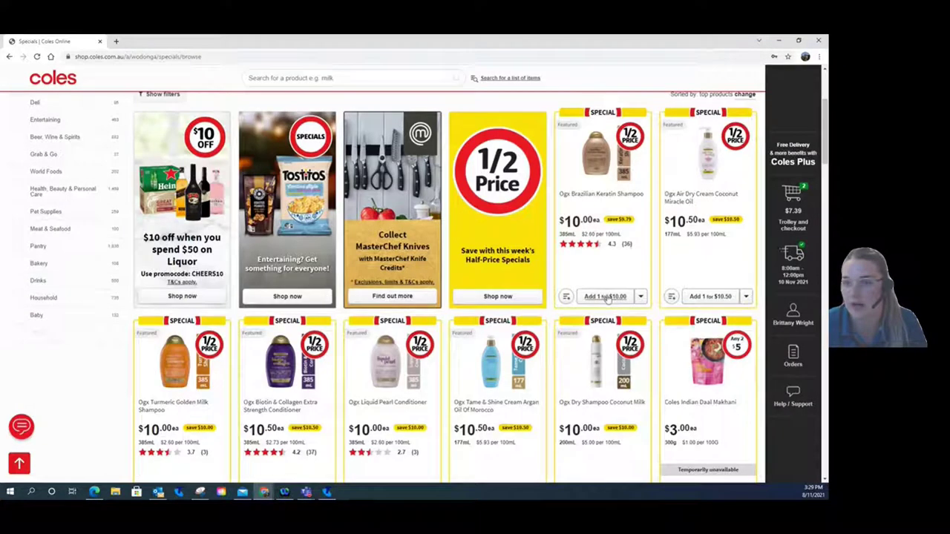
left_click(608, 297)
scroll(371, 275, "down", 3)
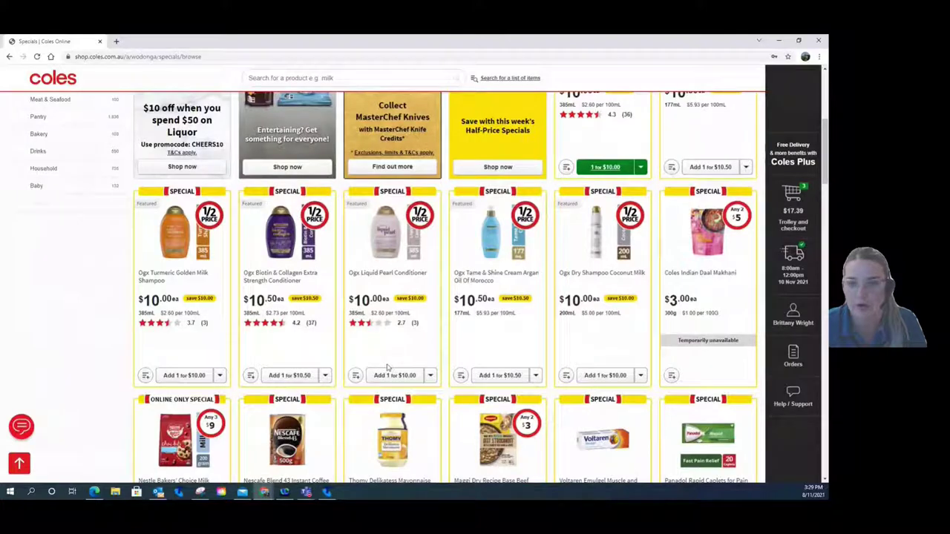
left_click(394, 375)
Add Dolmio Extra Bolognese Pasta Sauce from the Dolmio any 2 for $6.00 deal
scroll(521, 316, "down", 10)
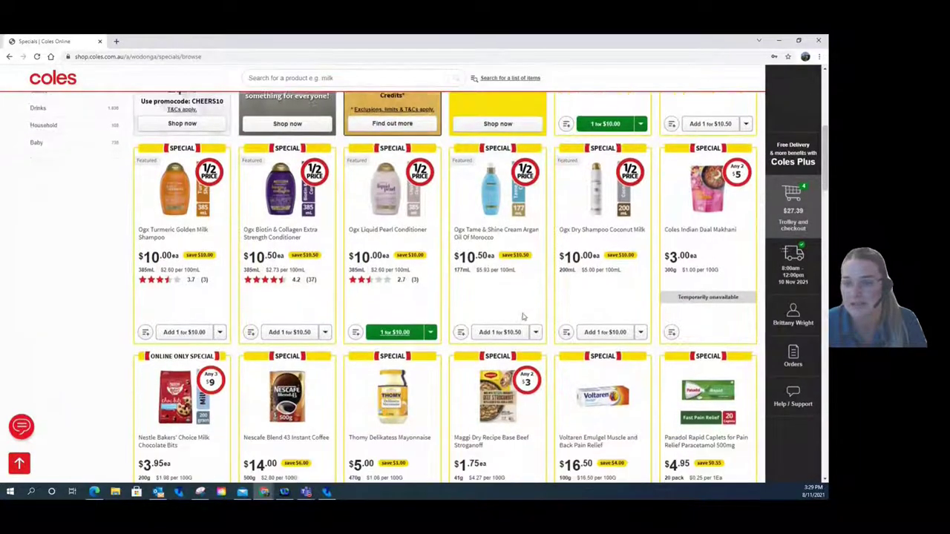
scroll(547, 190, "down", 2)
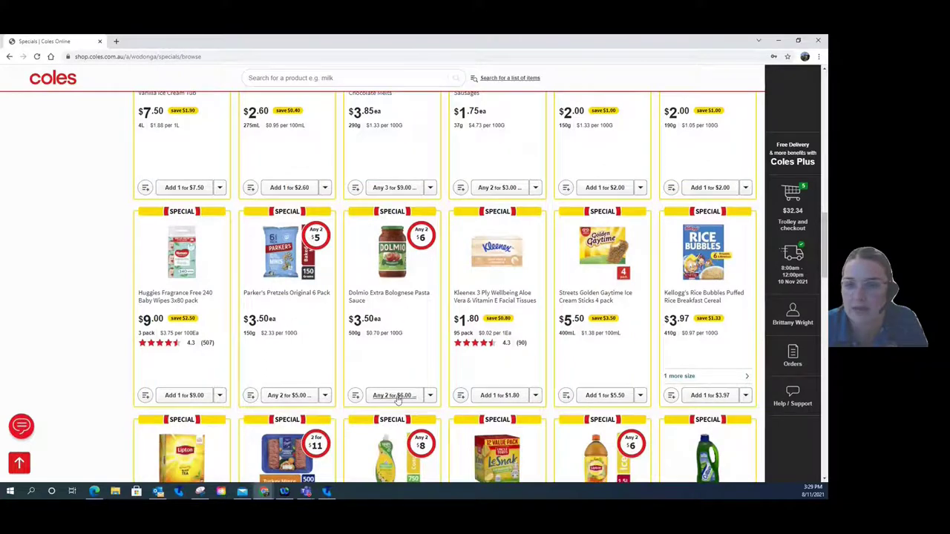
left_click(395, 395)
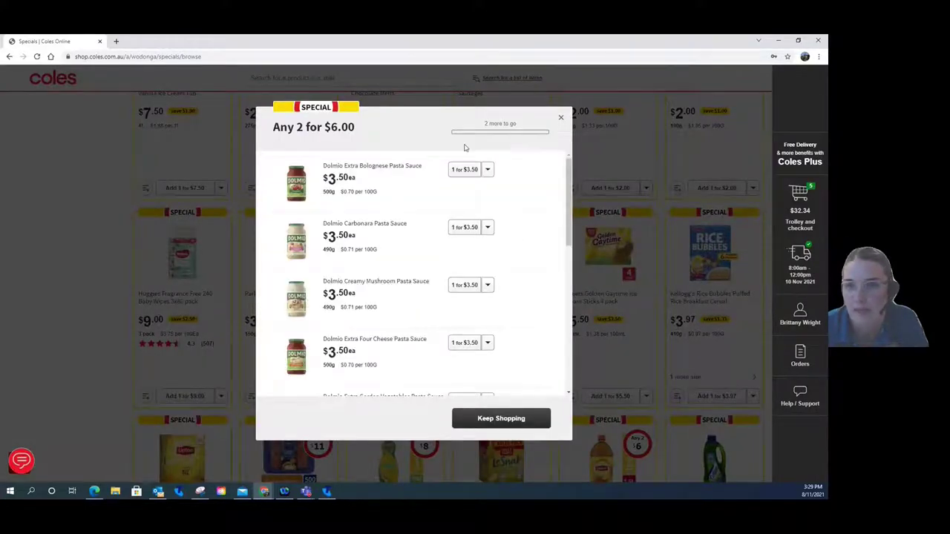
left_click(463, 171)
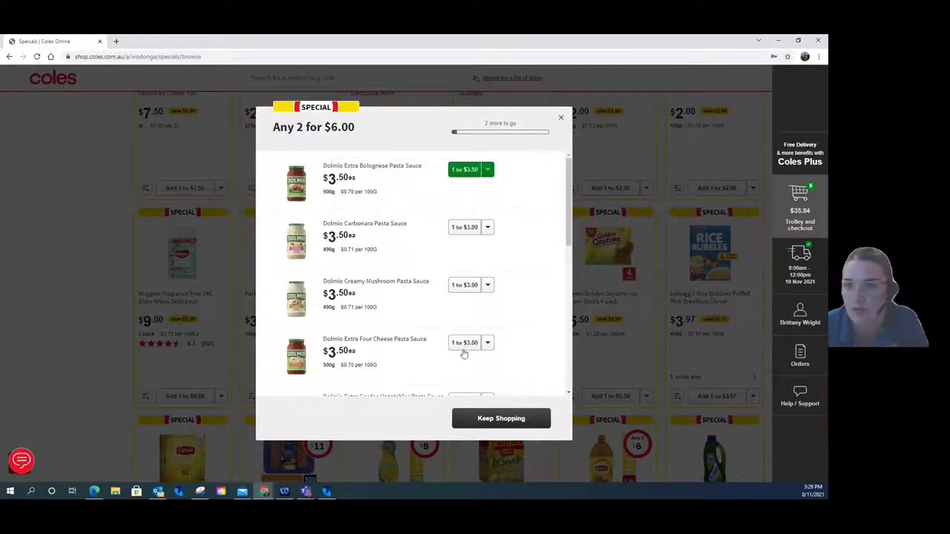
left_click(502, 420)
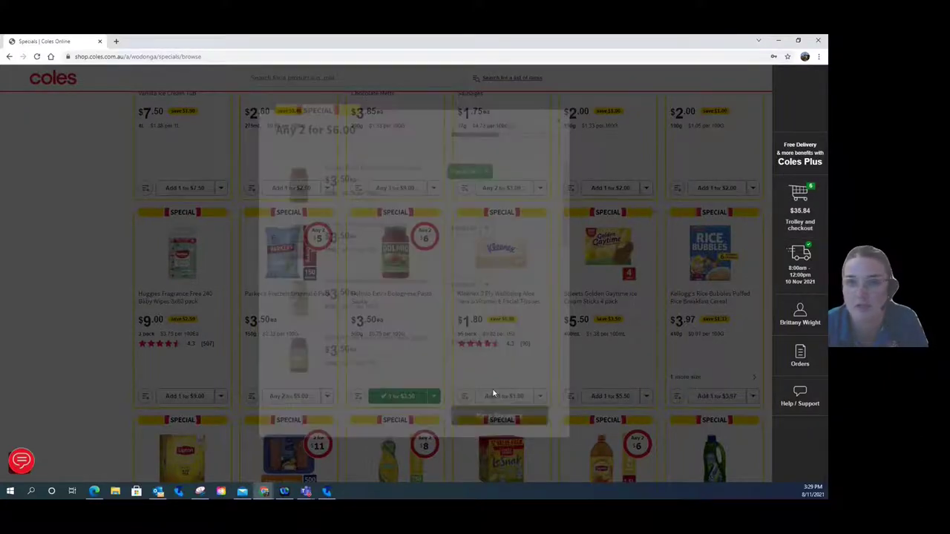
scroll(493, 393, "up", 10)
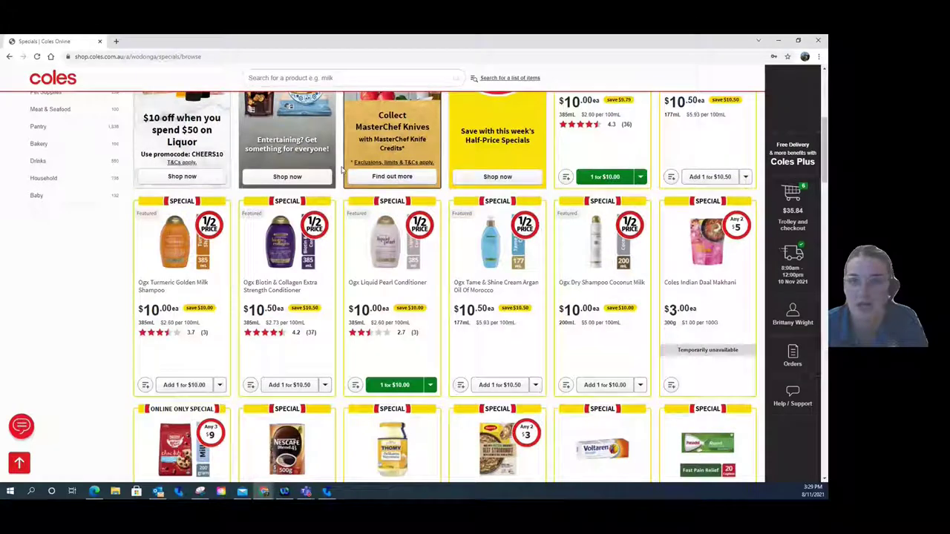
Search for mince and add Coles Beef 3 Star Regular Mince for $11.00
scroll(341, 170, "up", 5)
left_click(316, 104)
type("mince")
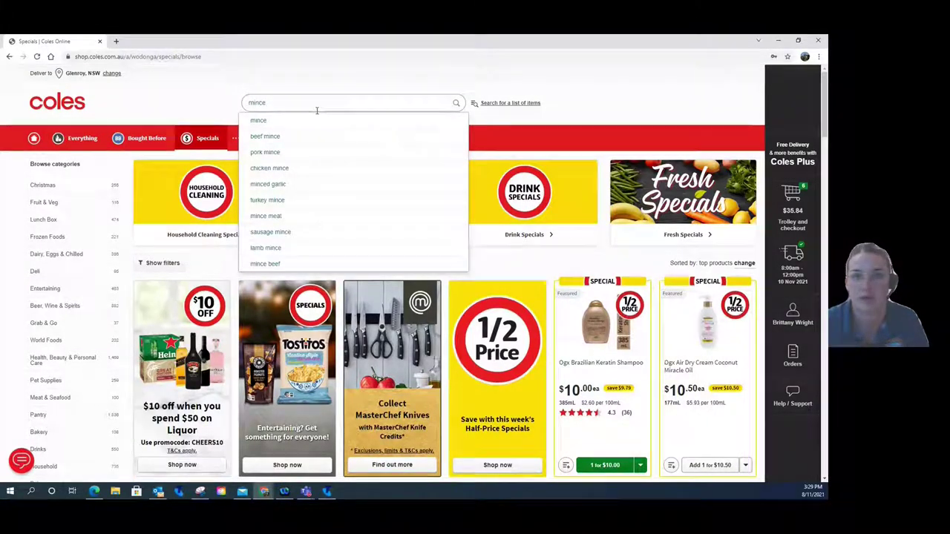
key("Return")
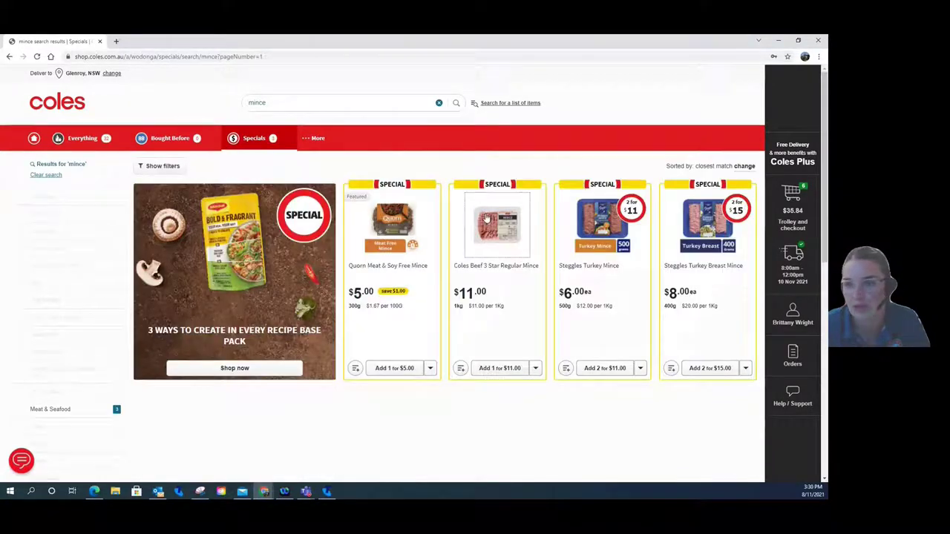
scroll(497, 245, "down", 1)
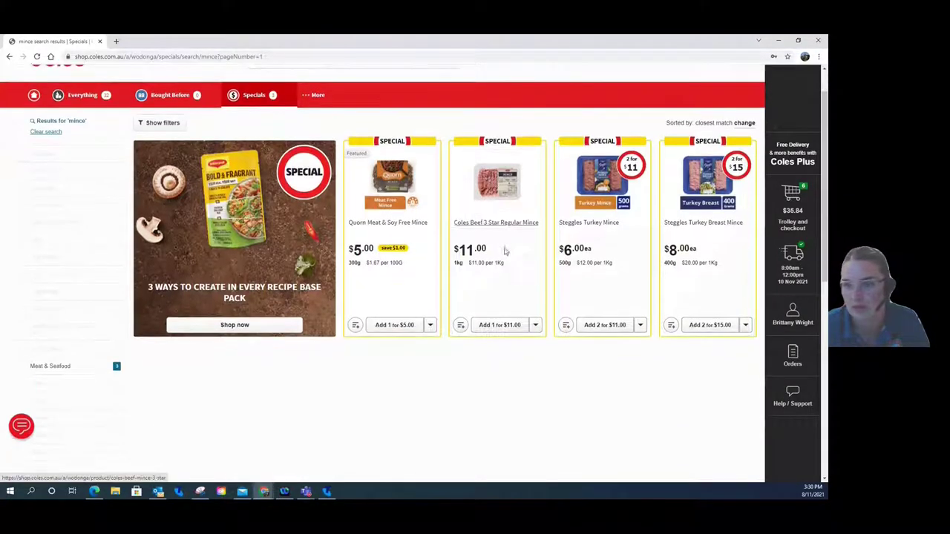
left_click(489, 326)
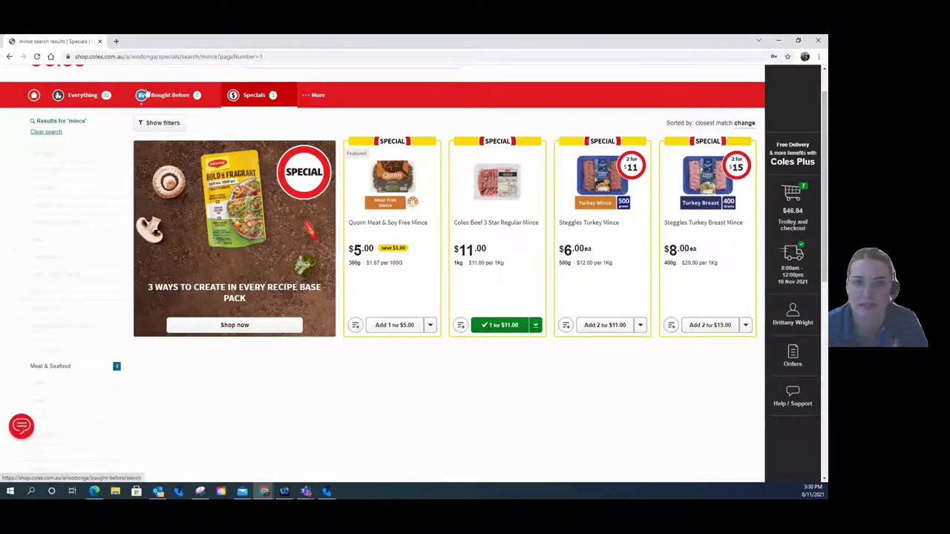
Back on Specials, add Pedigree Homestyle wet dog food and set its quantity to 2
left_click(274, 102)
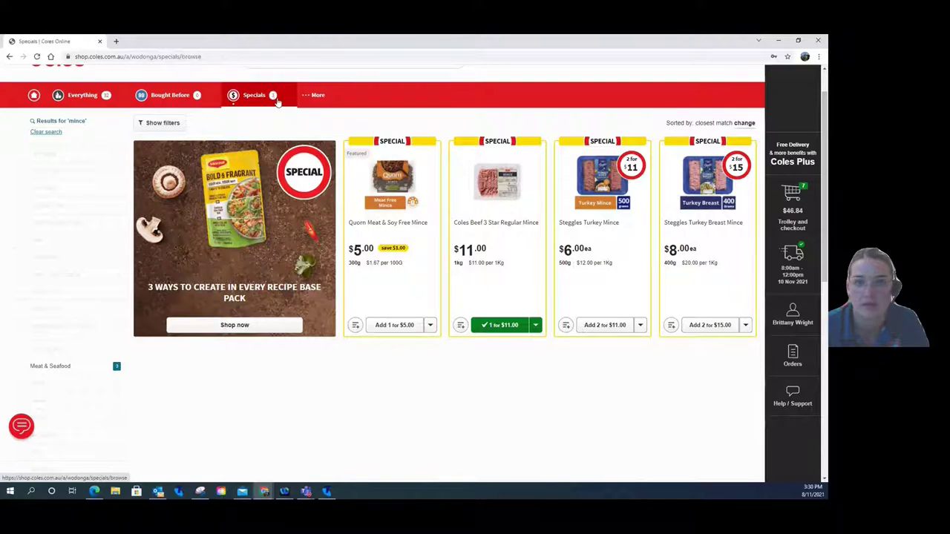
scroll(444, 302, "down", 15)
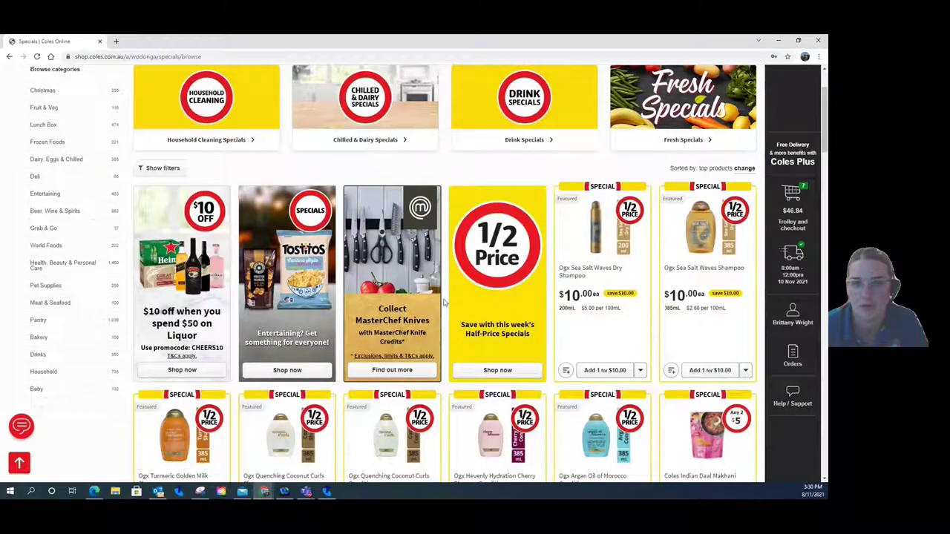
scroll(444, 302, "down", 3)
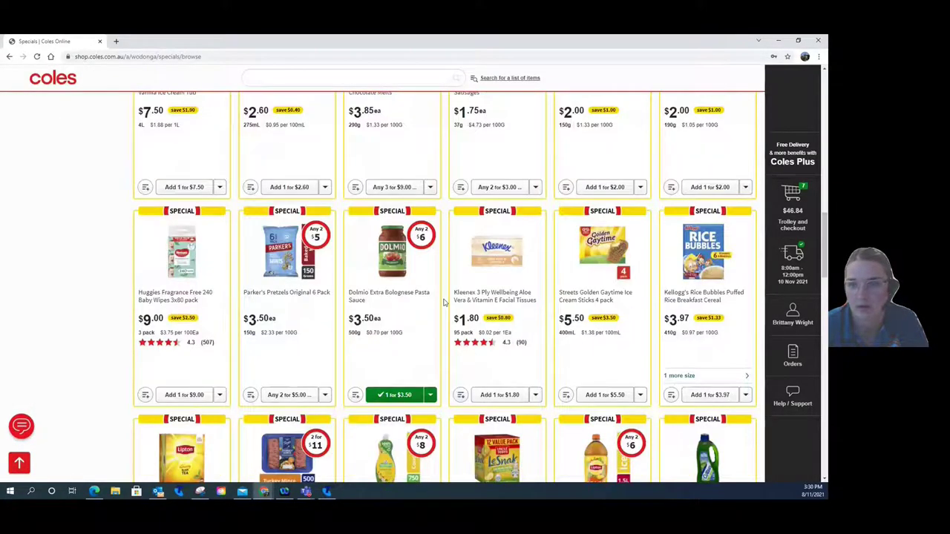
scroll(444, 302, "down", 6)
scroll(641, 297, "up", 2)
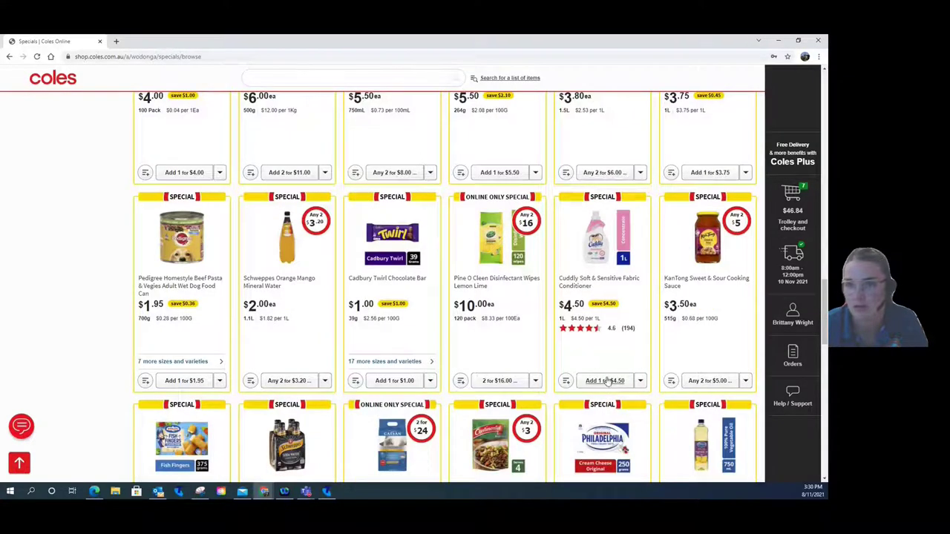
scroll(607, 381, "down", 1)
left_click(198, 337)
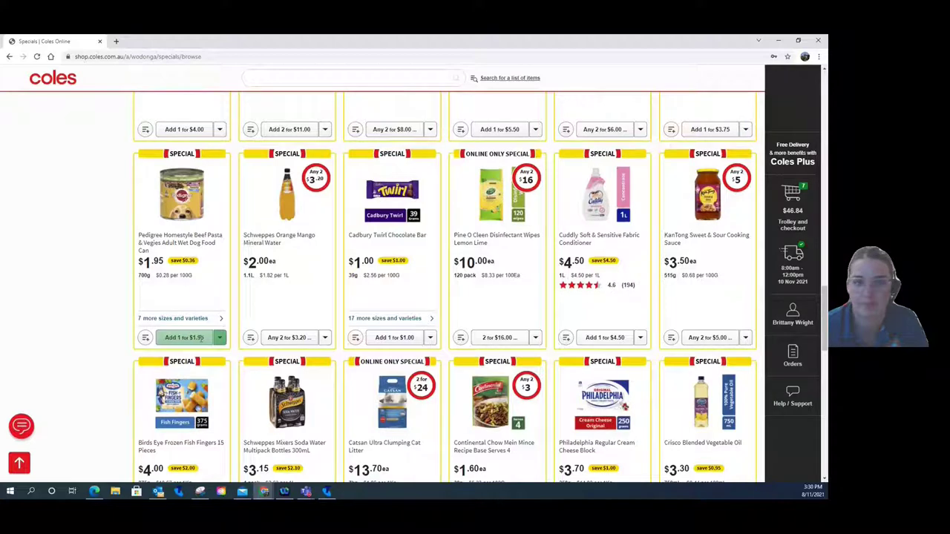
scroll(186, 338, "down", 2)
left_click(187, 254)
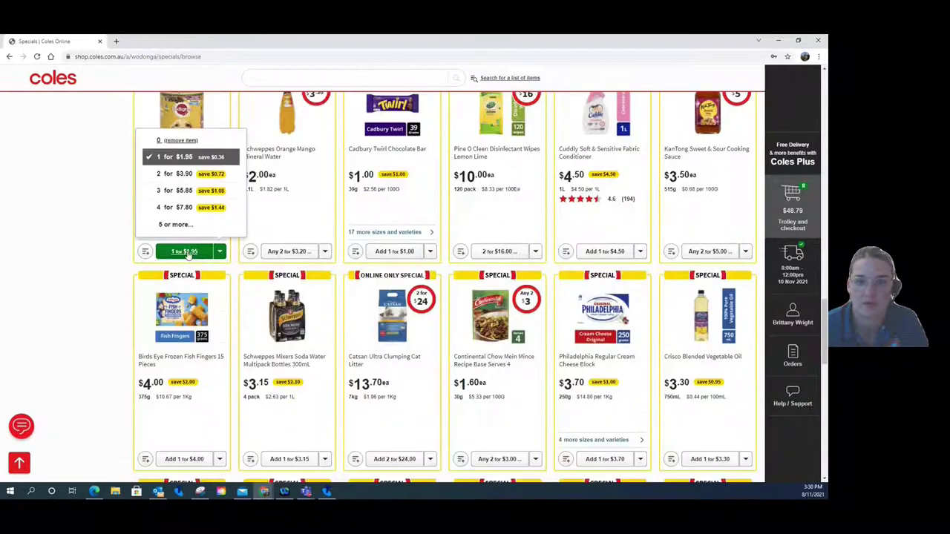
left_click(175, 175)
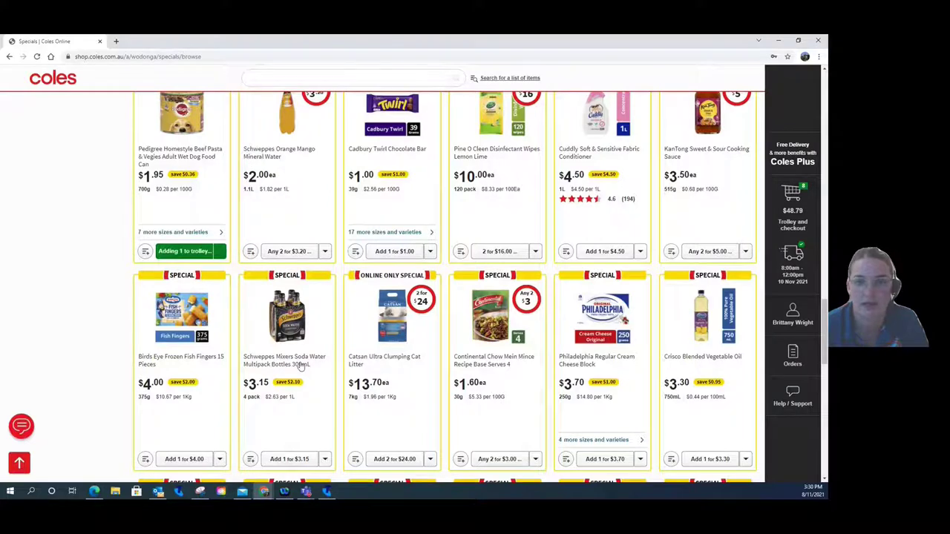
Add the Schweppes Soda Water 300mL multipack and Dove Triple Moisturising Body Wash to the trolley
scroll(300, 367, "down", 4)
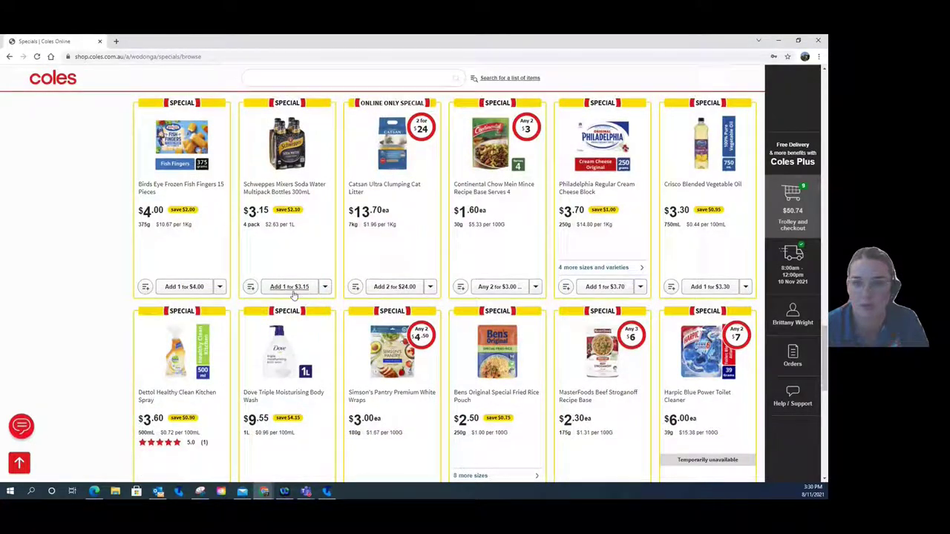
left_click(293, 289)
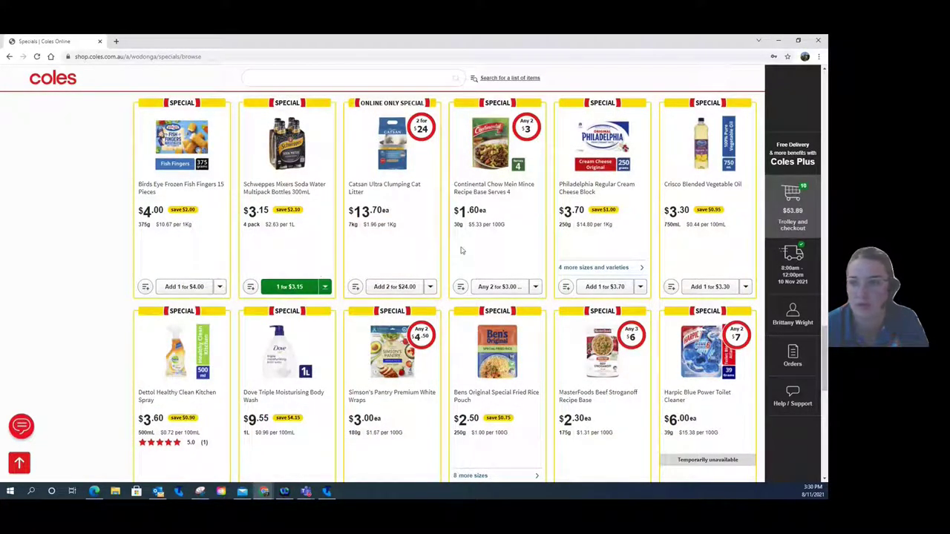
scroll(460, 250, "down", 5)
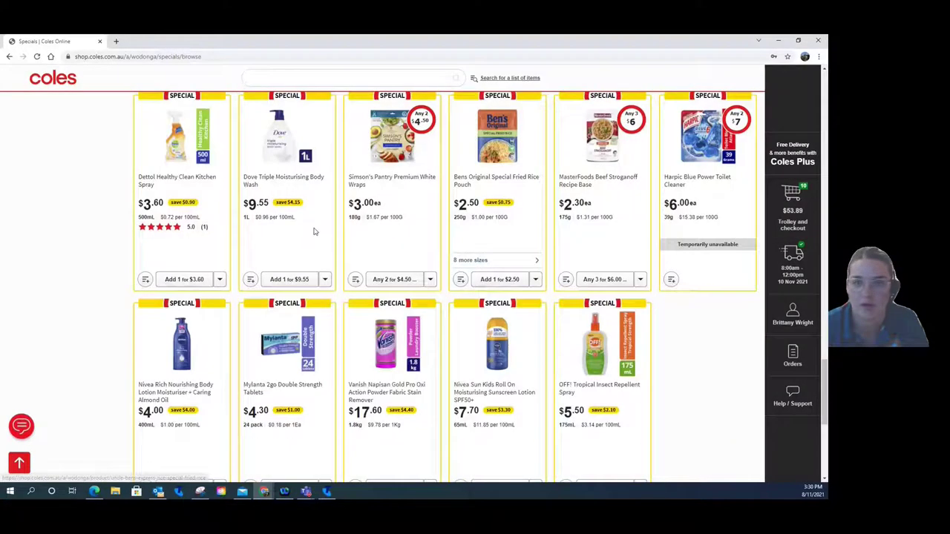
scroll(314, 232, "up", 1)
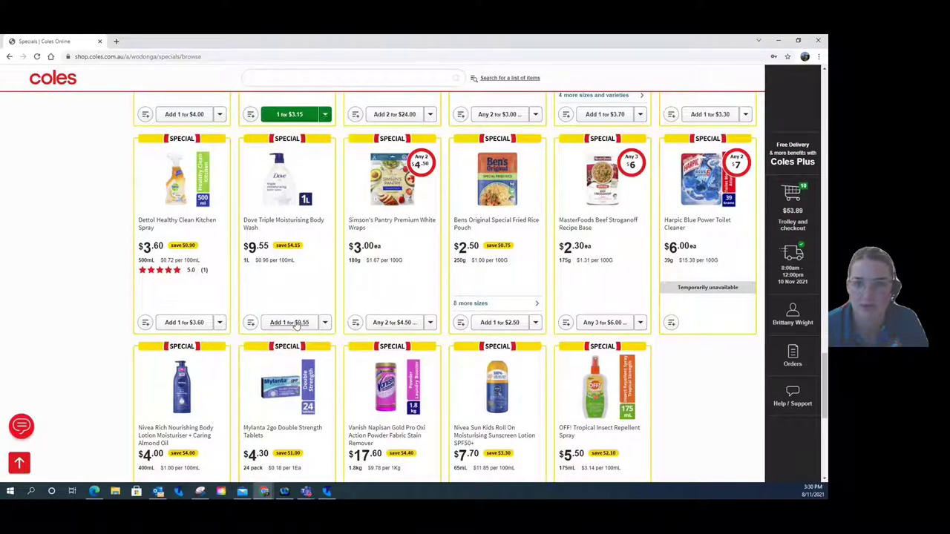
left_click(289, 322)
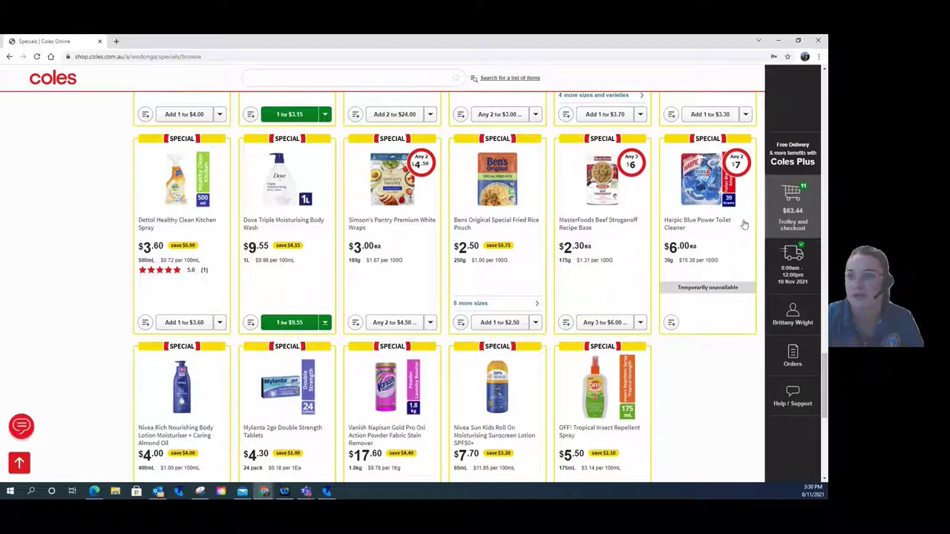
Open the trolley, review its 11 items totalling $63.44, and proceed to checkout
left_click(793, 225)
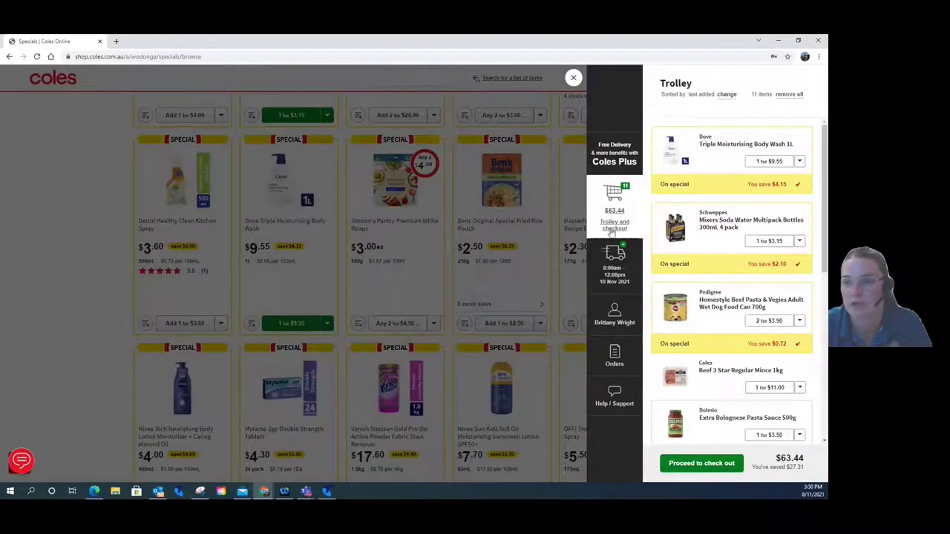
scroll(698, 430, "down", 3)
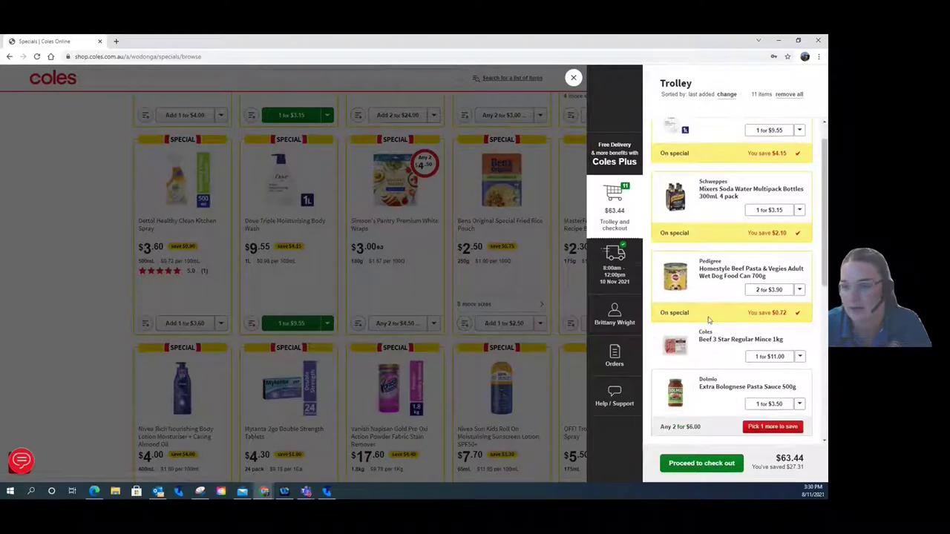
left_click(702, 463)
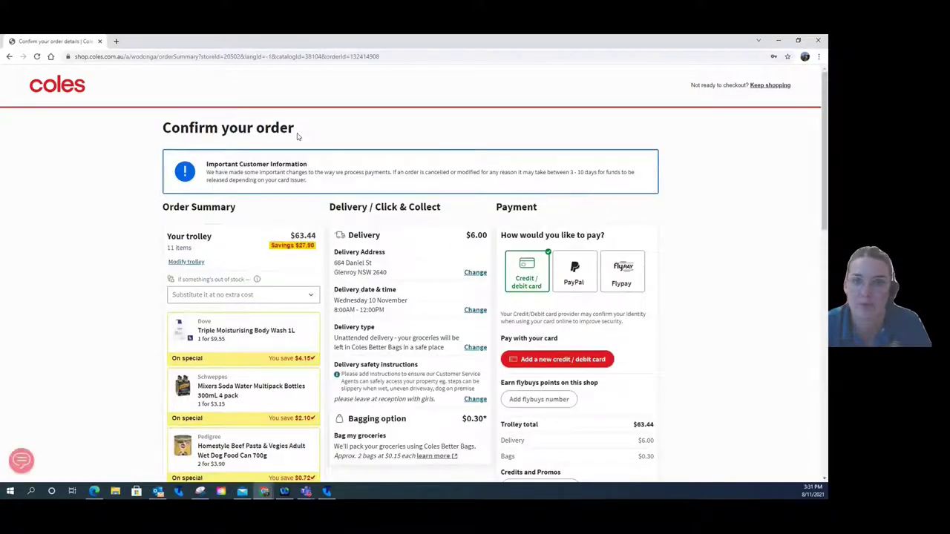
scroll(181, 177, "down", 1)
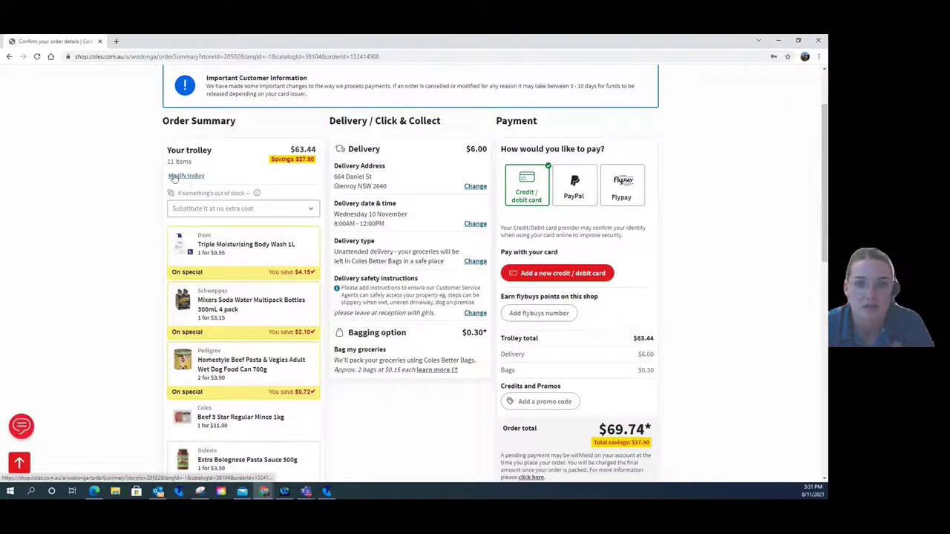
scroll(214, 150, "down", 1)
scroll(209, 90, "up", 1)
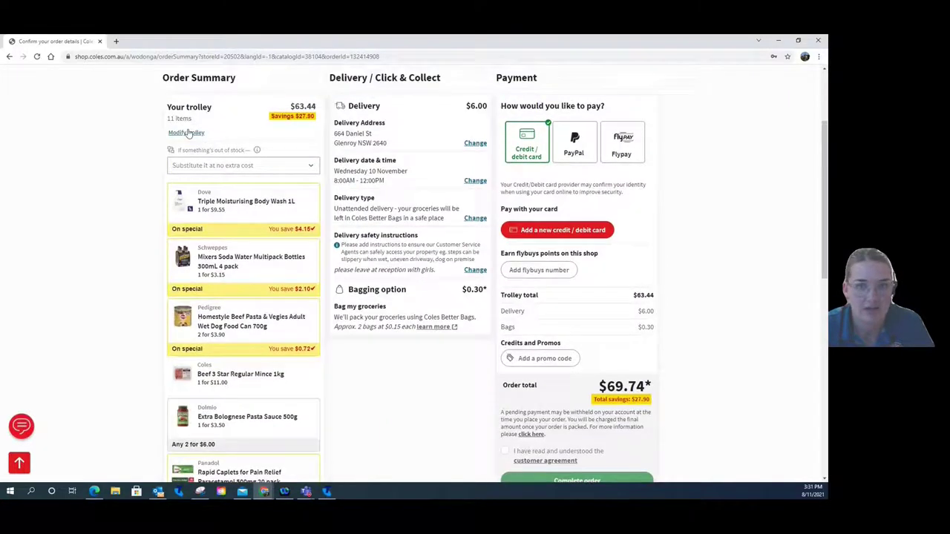
scroll(200, 121, "down", 1)
scroll(227, 335, "down", 5)
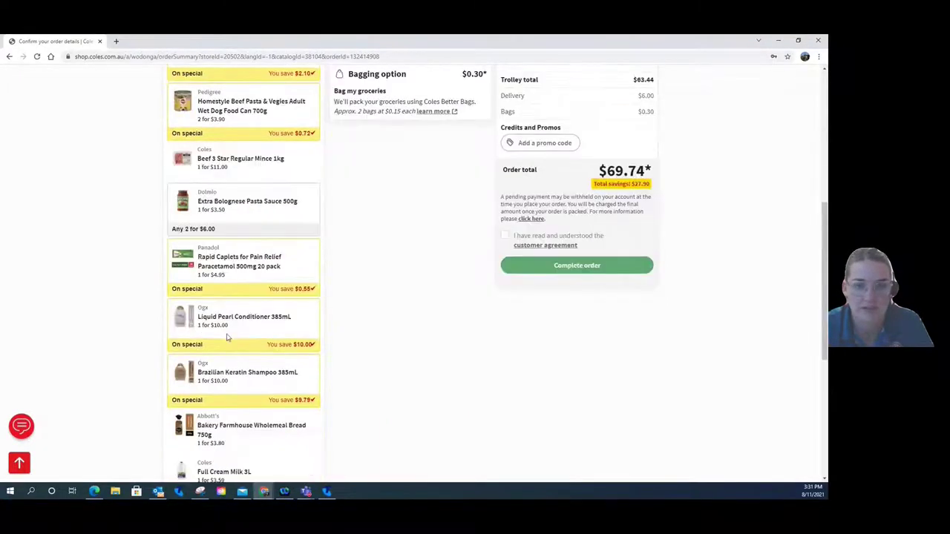
scroll(233, 346, "up", 4)
scroll(313, 225, "up", 6)
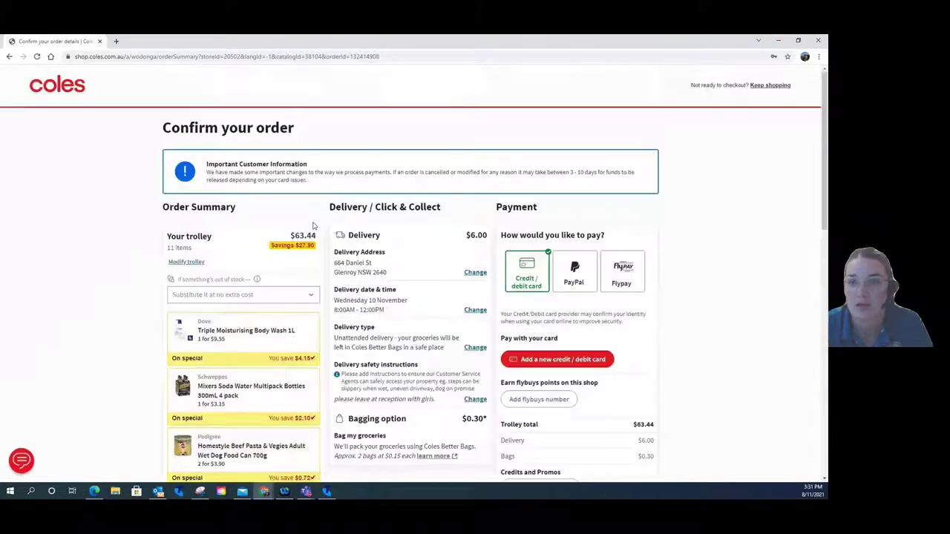
scroll(355, 212, "down", 2)
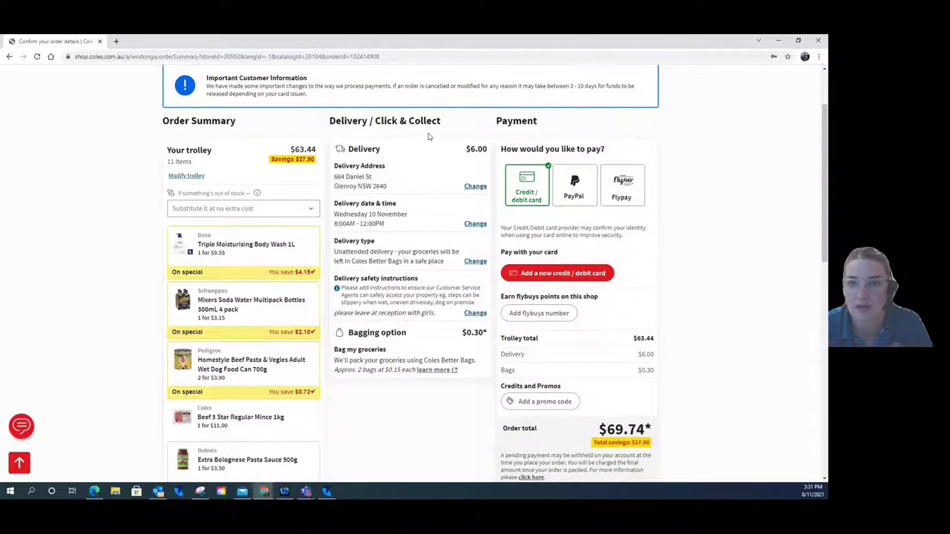
left_click_drag(333, 166, 405, 190)
left_click(449, 178)
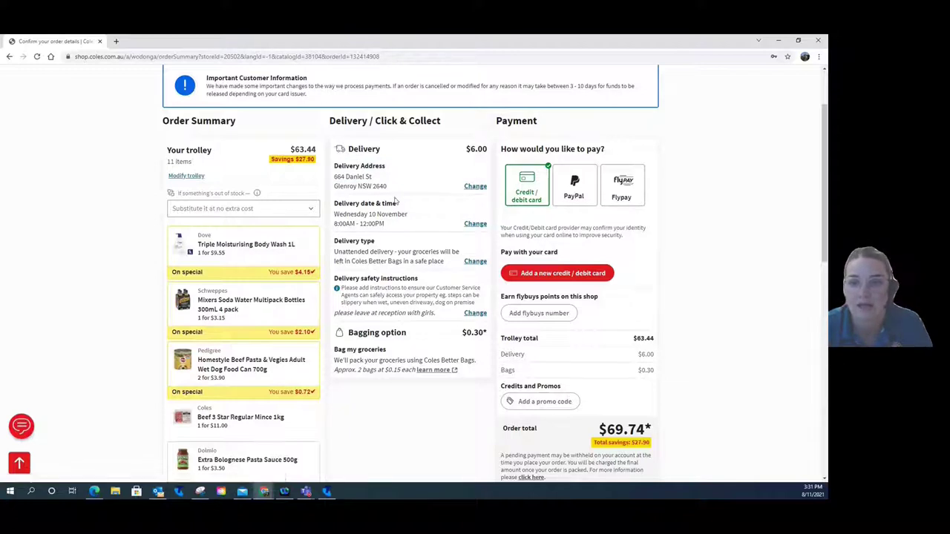
scroll(368, 202, "up", 2)
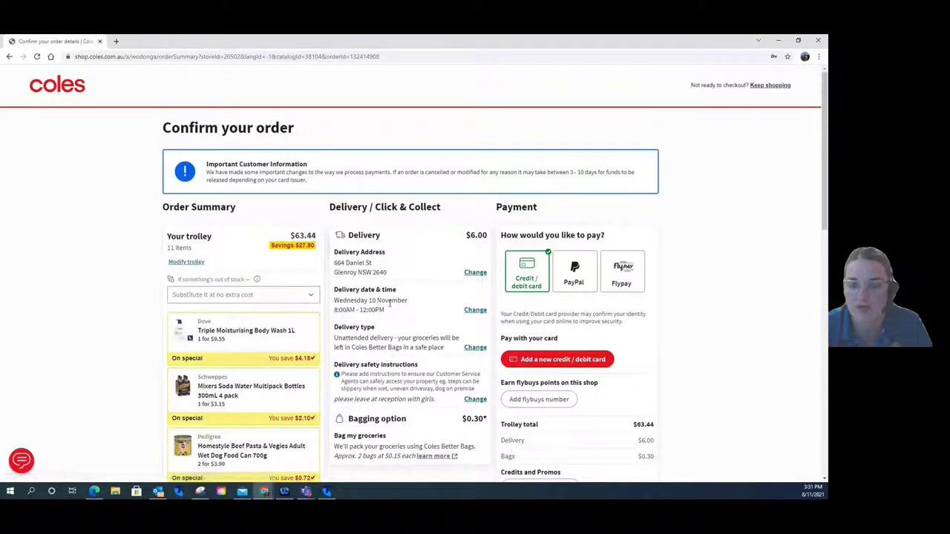
Rebook delivery to the THU 11 Nov 8:00 AM–12:00 PM slot and continue to Confirm your order
left_click(475, 310)
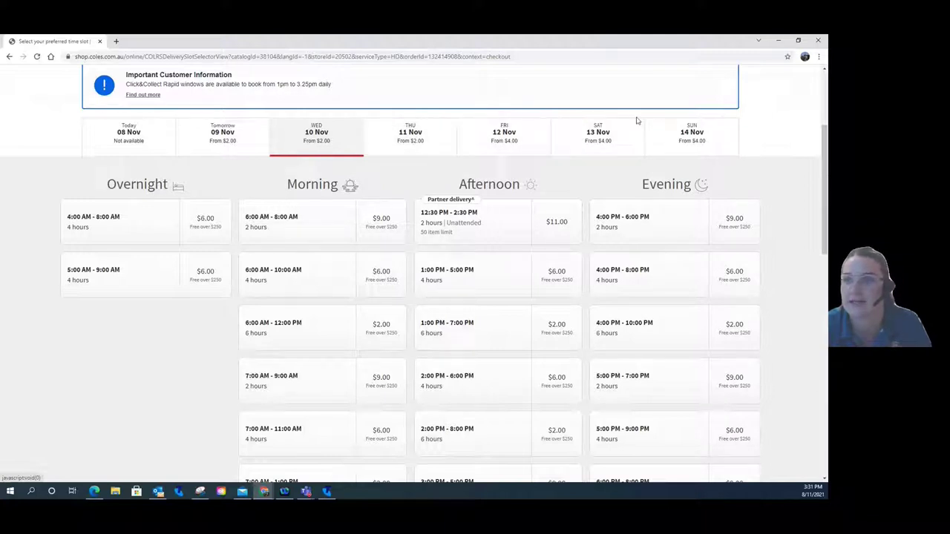
left_click(383, 144)
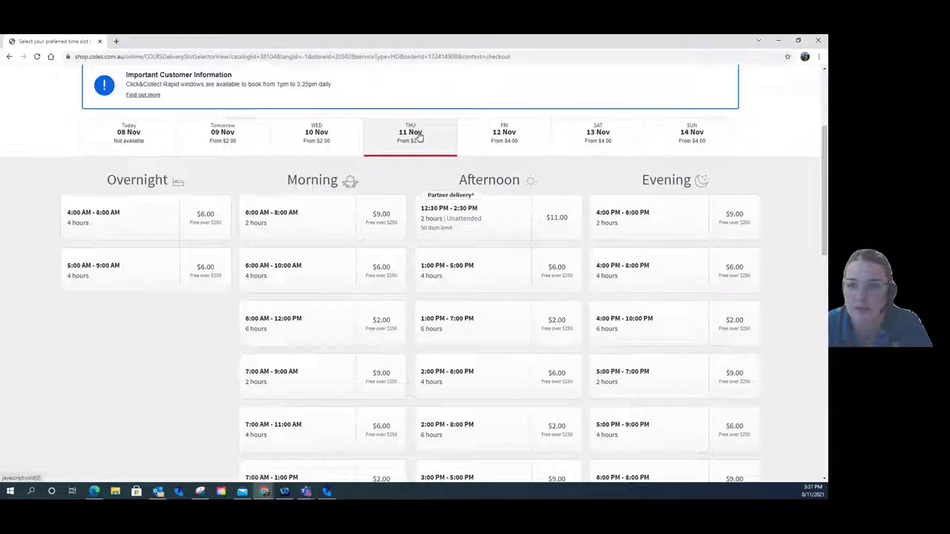
scroll(418, 136, "down", 1)
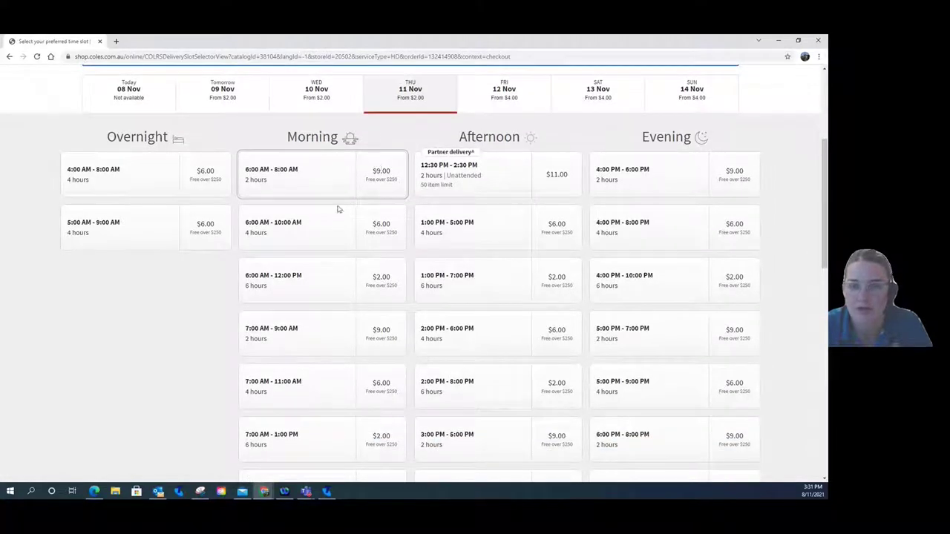
scroll(287, 325, "down", 1)
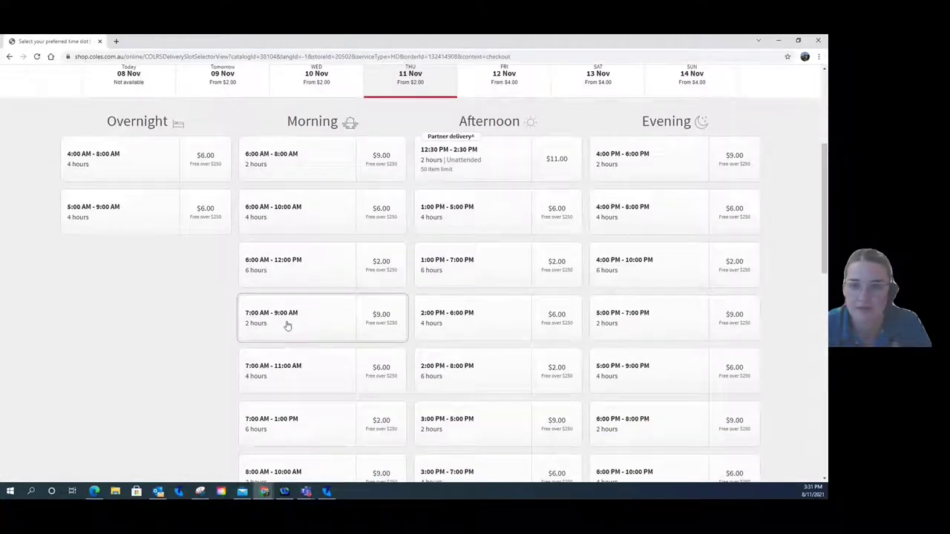
scroll(287, 325, "down", 2)
scroll(284, 158, "up", 3)
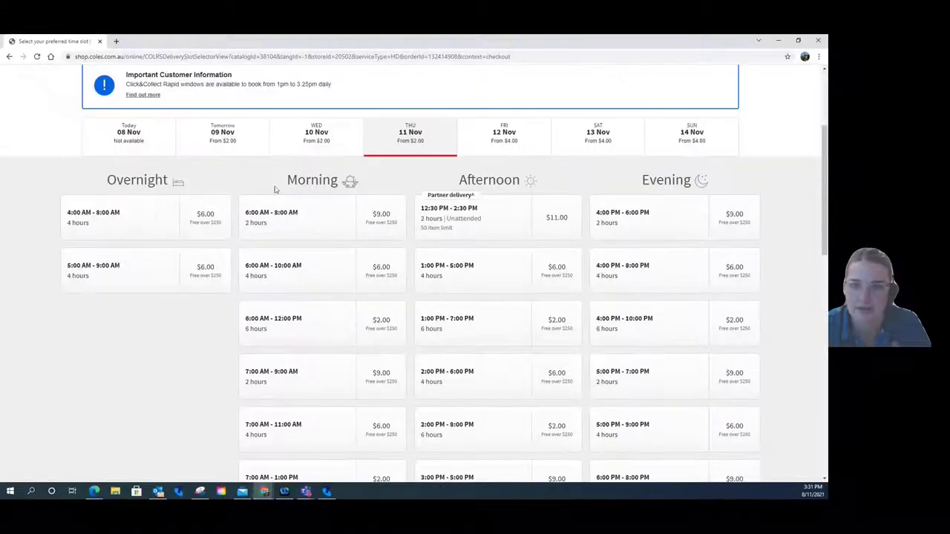
scroll(676, 204, "down", 3)
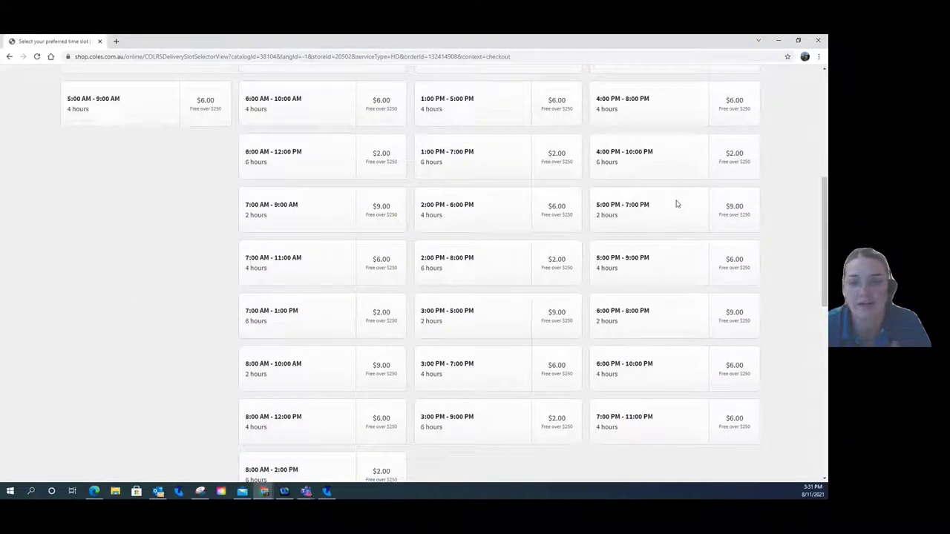
scroll(636, 212, "down", 2)
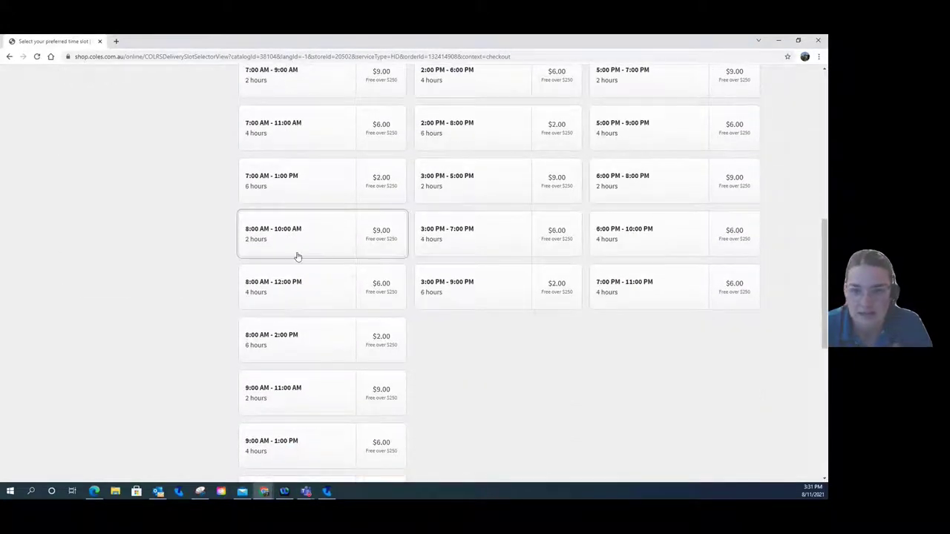
left_click(319, 298)
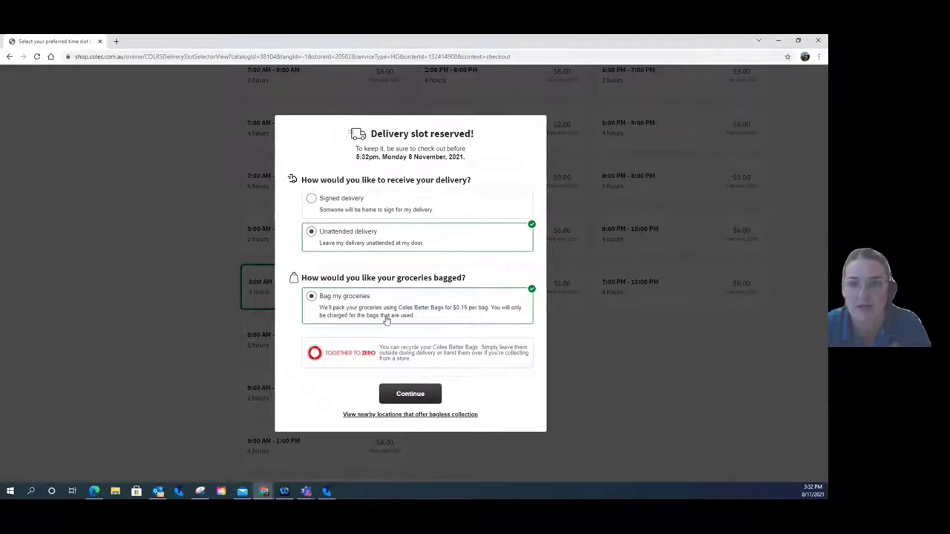
left_click(410, 394)
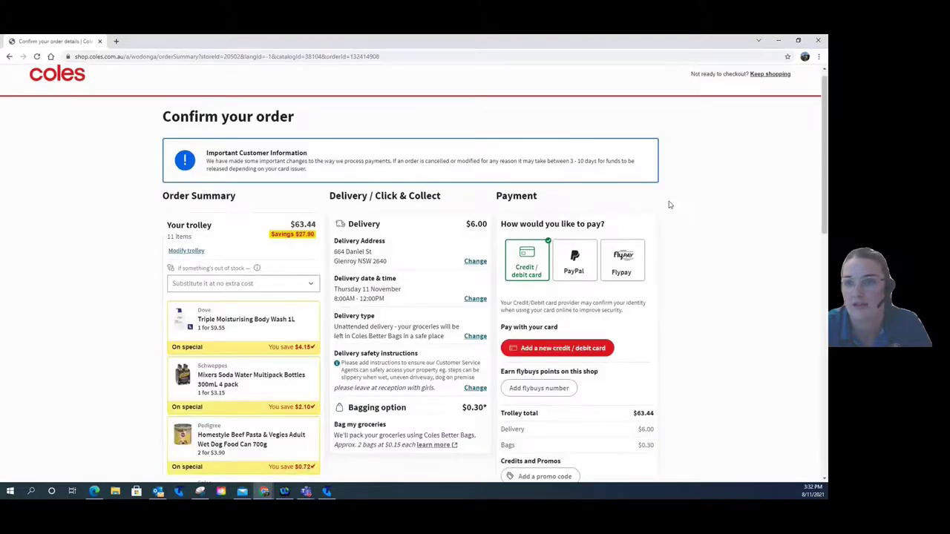
Tick 'I have read and understood the customer agreement' at the bottom of the Payment column, leaving the total at $69.74
scroll(638, 182, "down", 3)
scroll(634, 178, "up", 2)
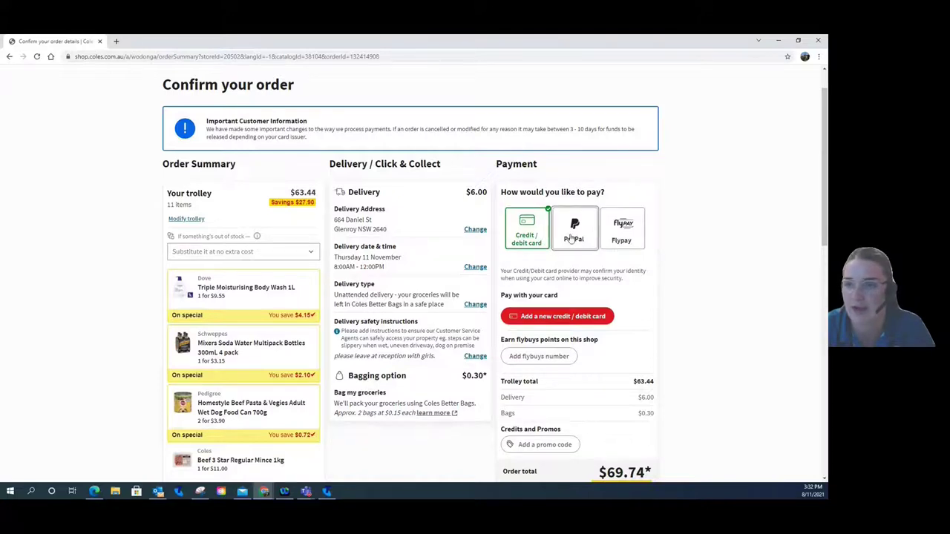
scroll(553, 238, "down", 1)
scroll(553, 229, "down", 2)
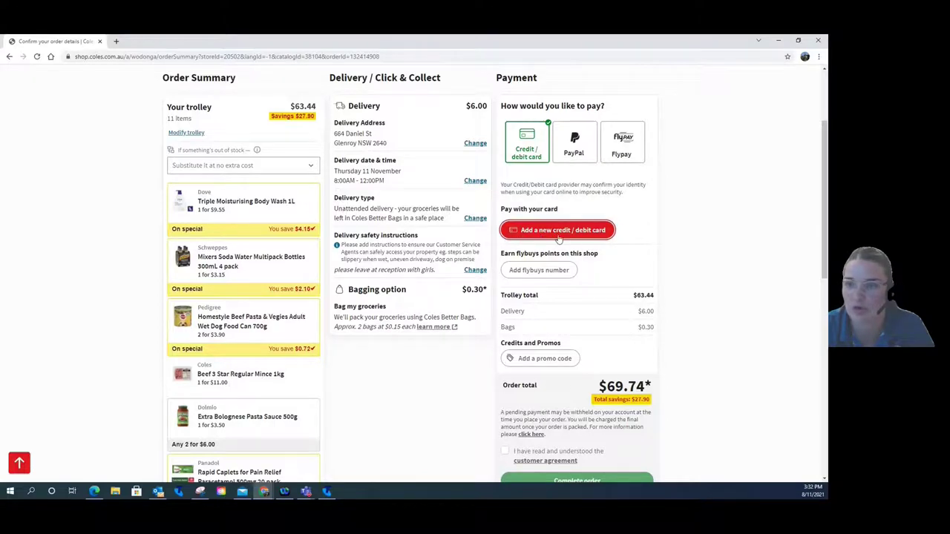
scroll(610, 231, "down", 3)
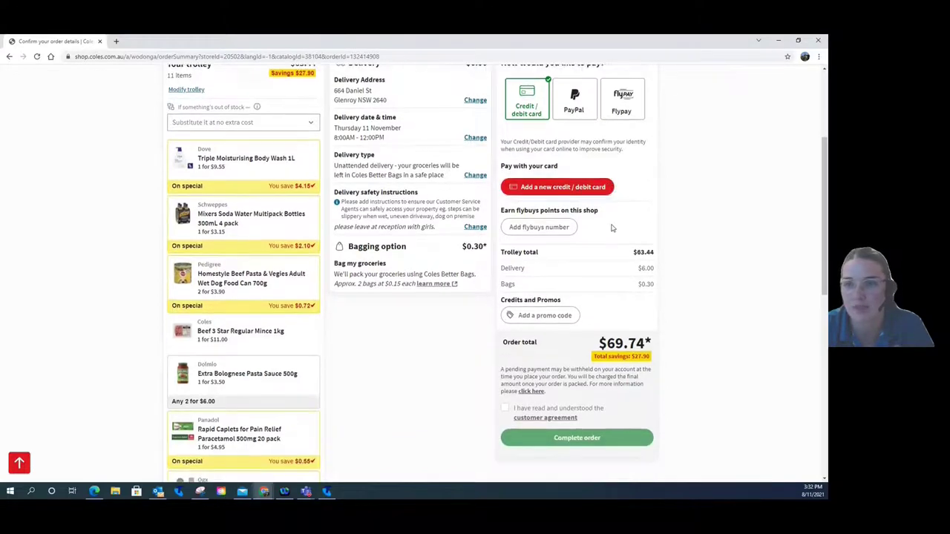
scroll(553, 247, "up", 2)
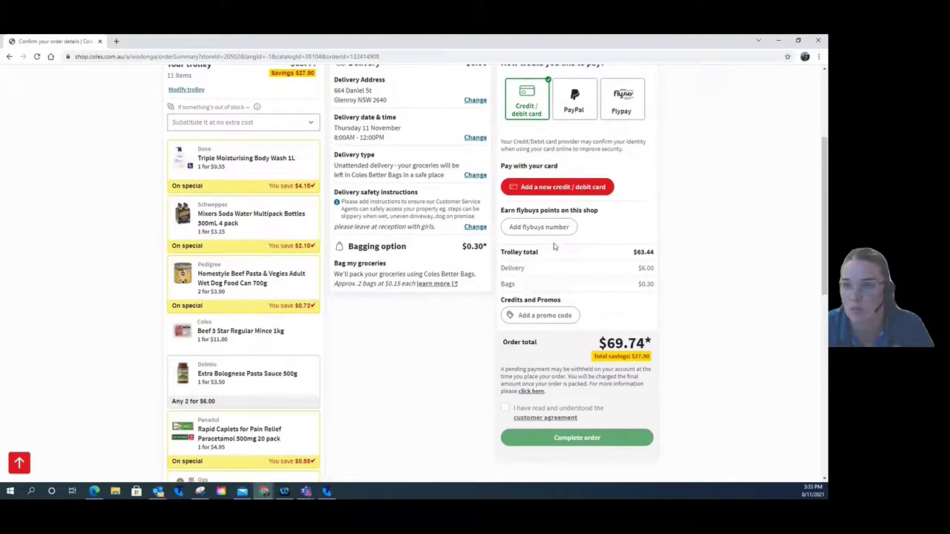
scroll(553, 247, "down", 1)
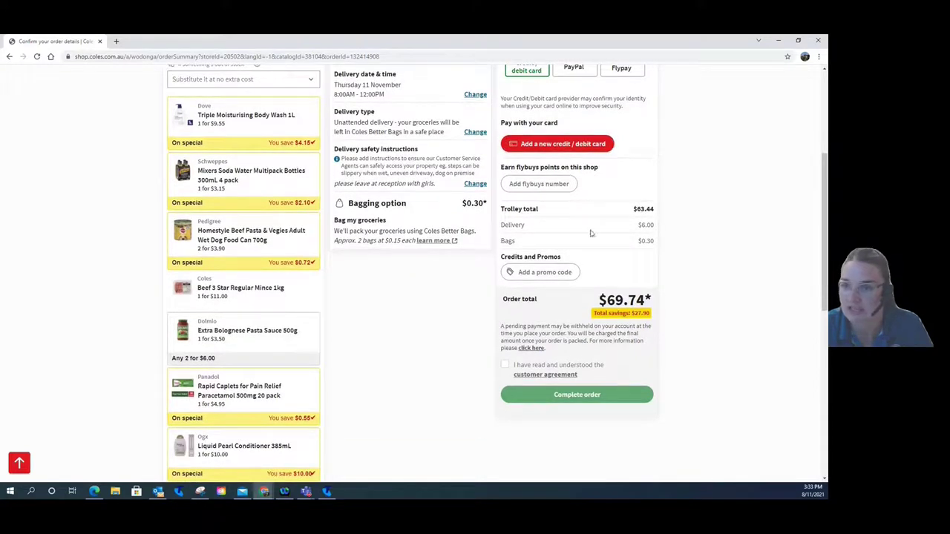
left_click(504, 366)
left_click(569, 398)
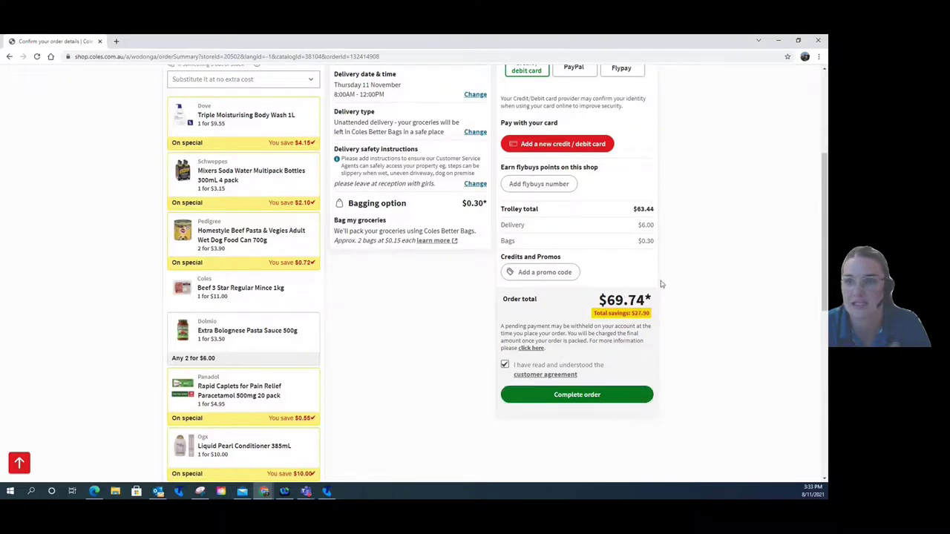
scroll(662, 284, "up", 3)
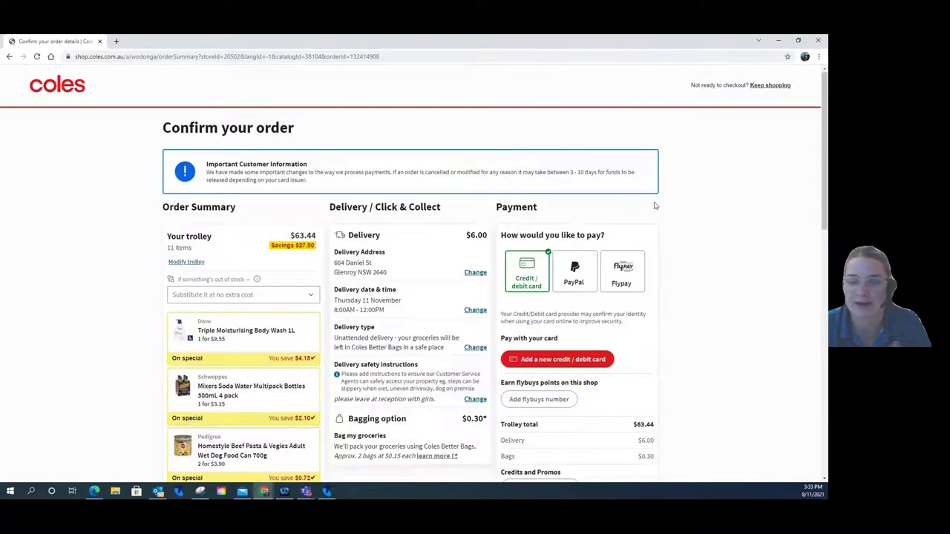
scroll(445, 137, "down", 1)
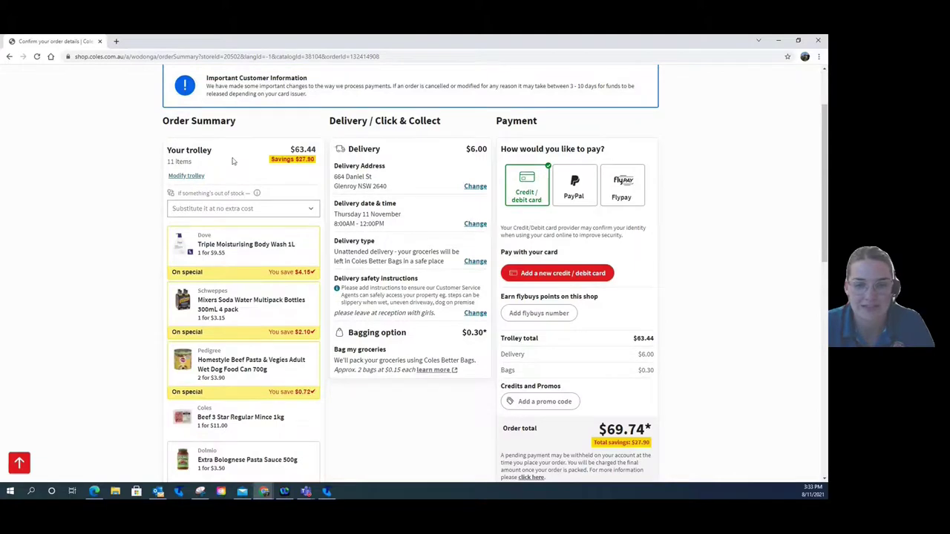
mouse_move(305, 490)
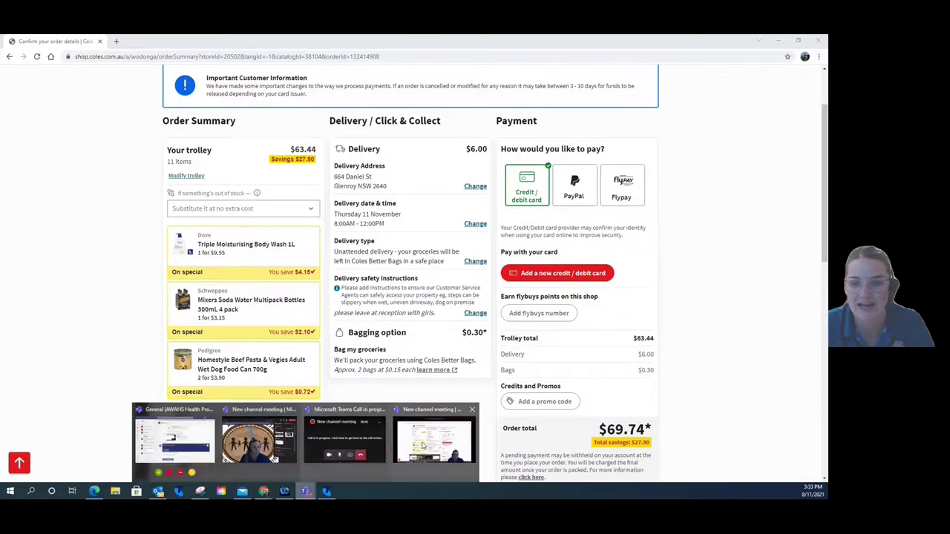